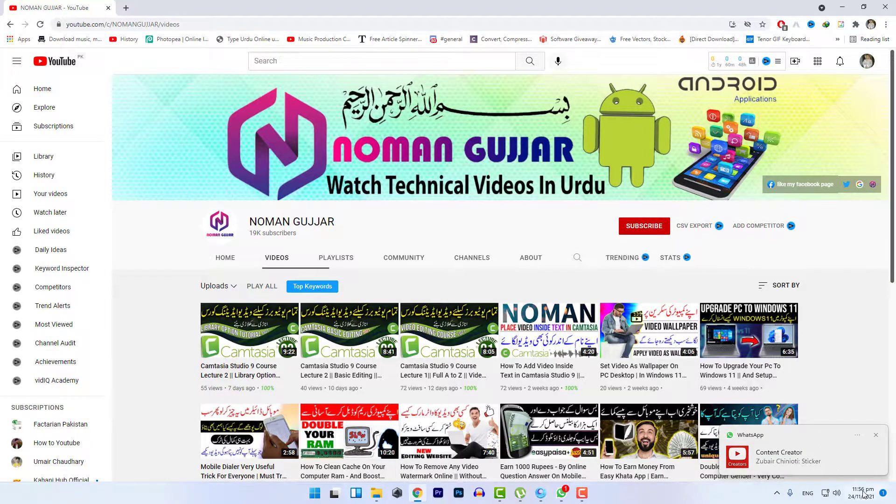
Step: Switch to Camtasia and place the library tutorial video from the Media Bin on Track 1
left_click(875, 438)
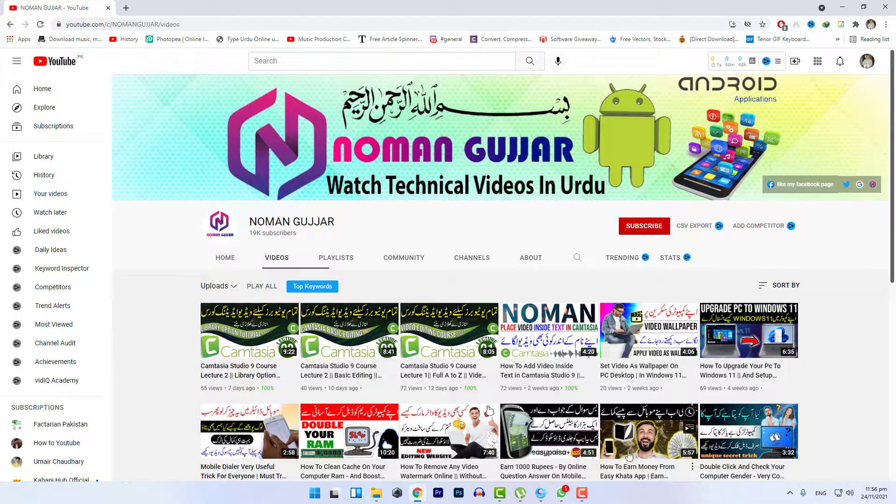
left_click(500, 493)
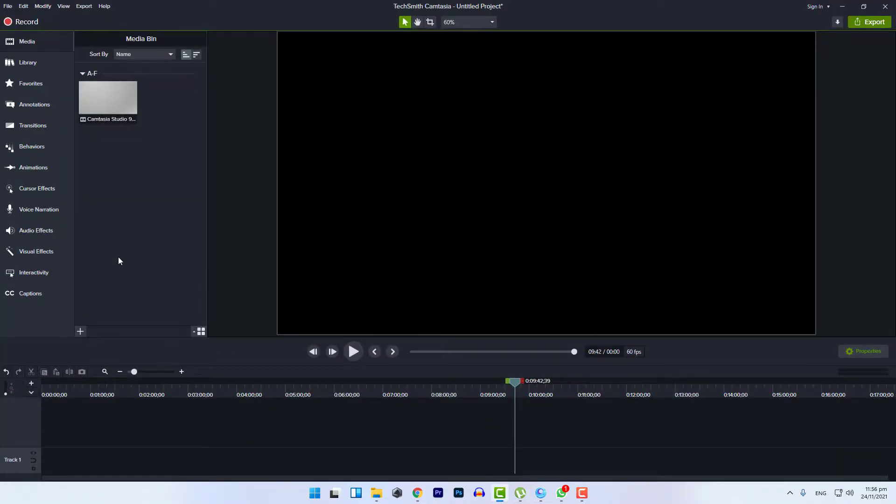
left_click(104, 110)
left_click_drag(118, 186, 126, 455)
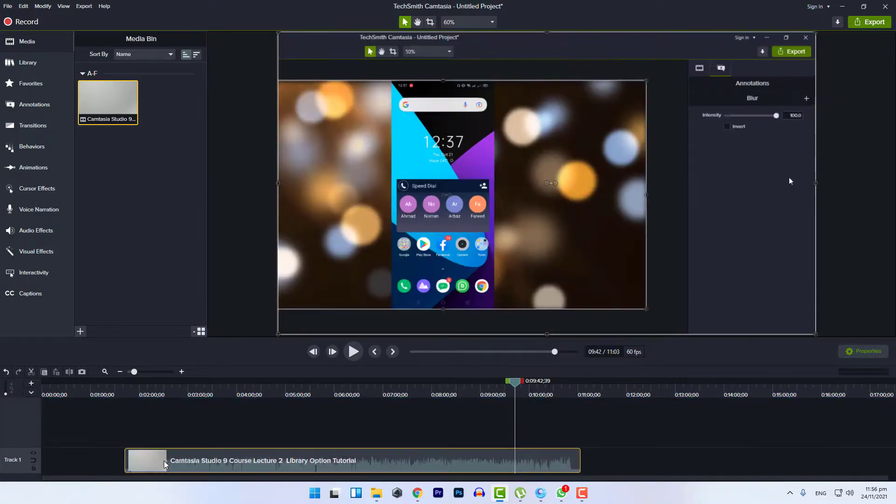
Step: Silence the Track 1 clip's audio, shift the clip to the timeline start and set the playhead to about 13 seconds
right_click(370, 463)
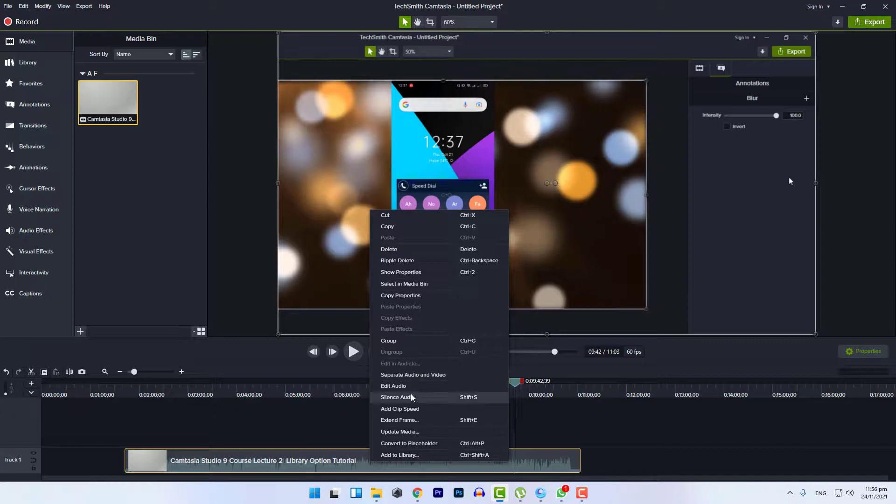
left_click(397, 398)
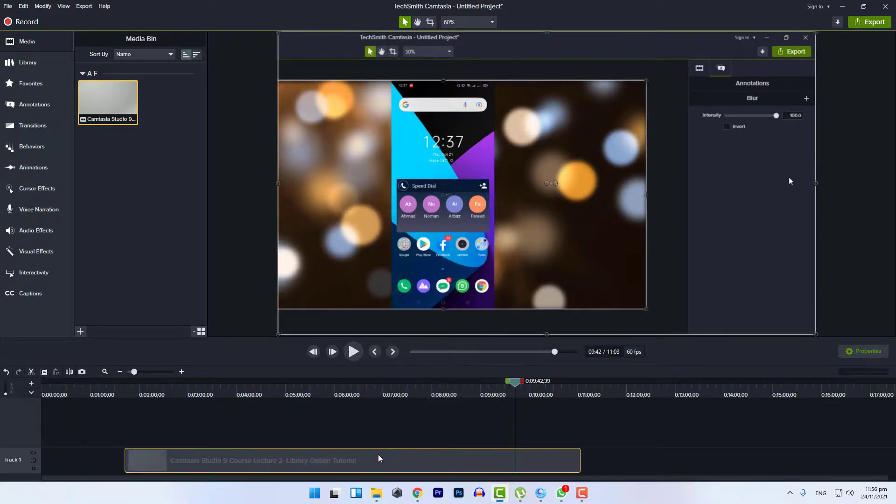
left_click_drag(380, 460, 232, 460)
left_click_drag(70, 406, 54, 390)
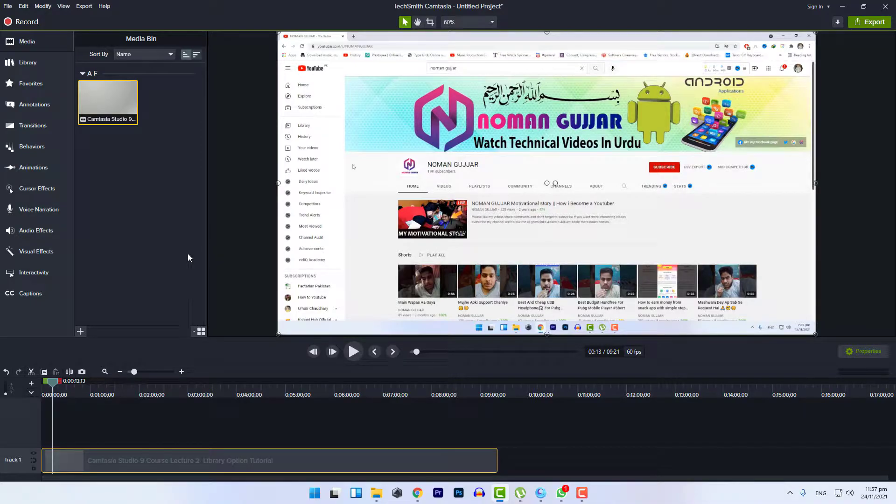
Step: Look through the callout annotations, filtering them by the Basic style and restoring All styles
key("n")
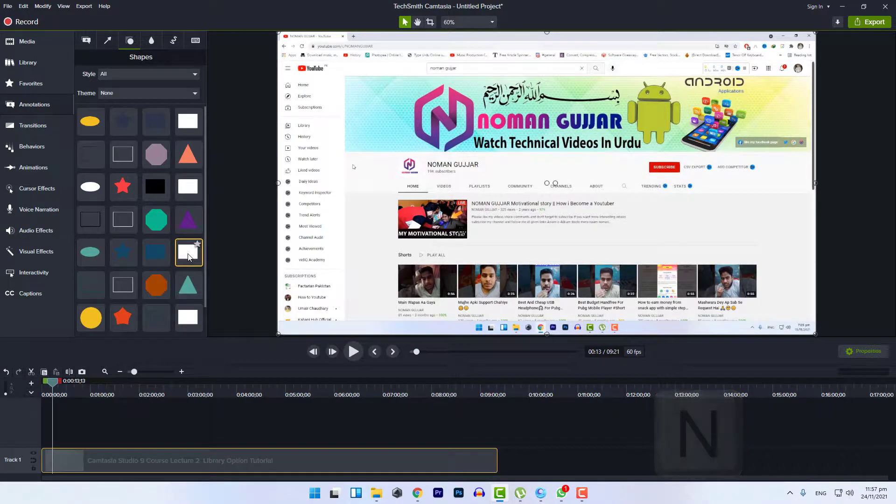
left_click(86, 40)
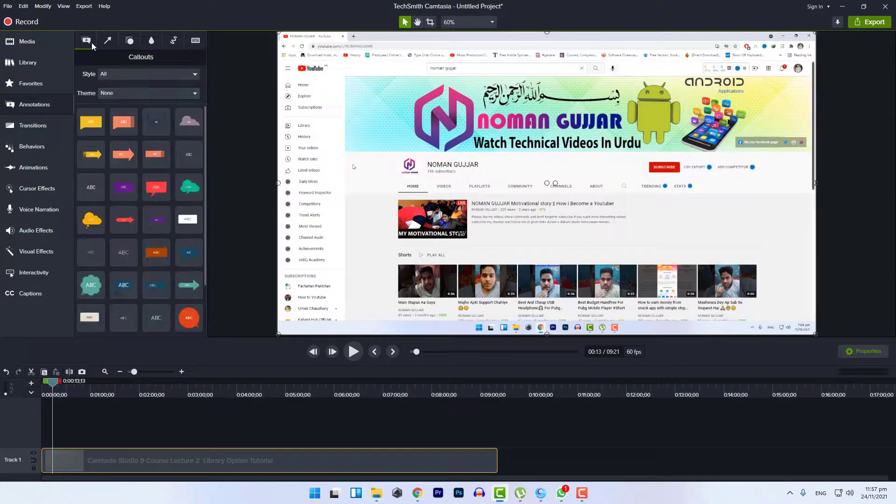
scroll(129, 242, "down", 1)
scroll(129, 242, "down", 1)
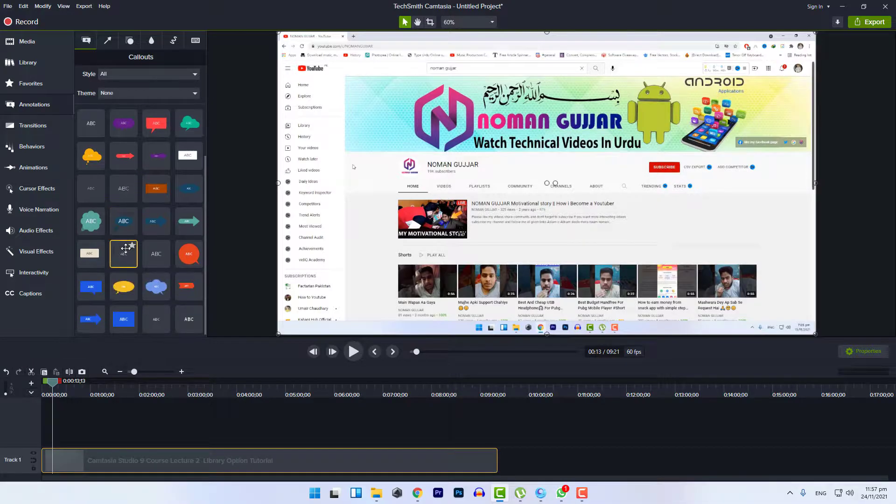
scroll(137, 147, "up", 2)
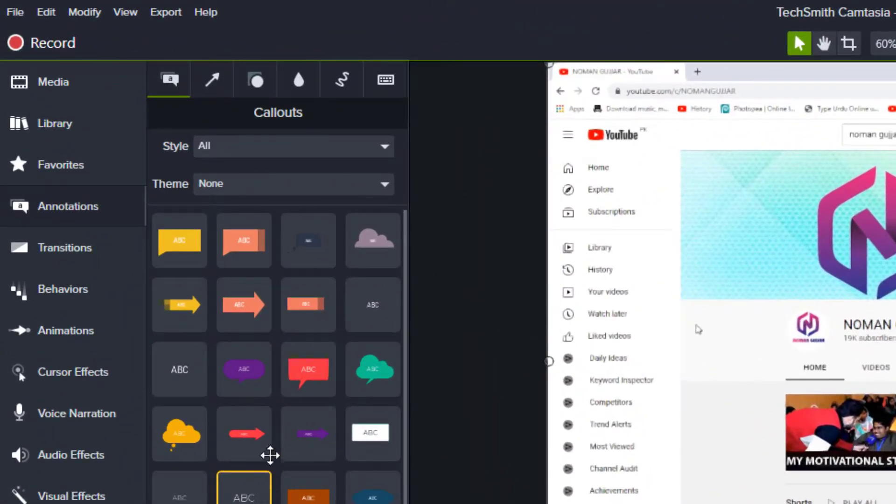
left_click(232, 148)
left_click(224, 213)
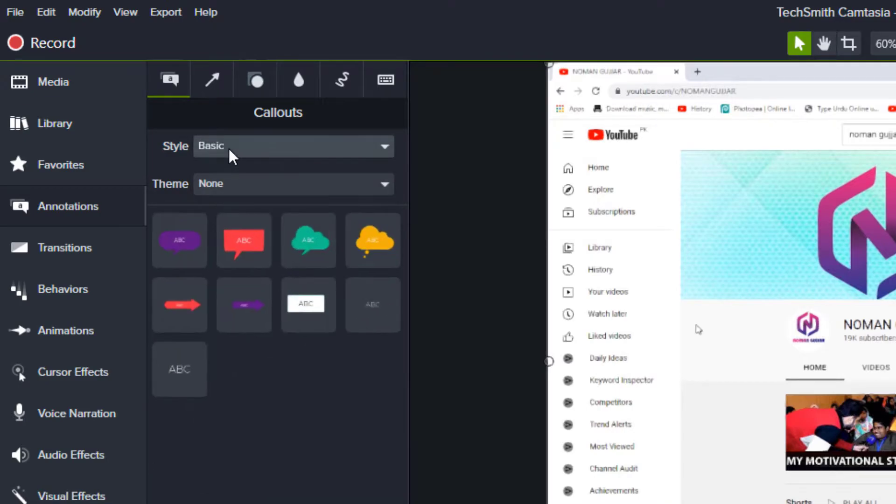
left_click(231, 152)
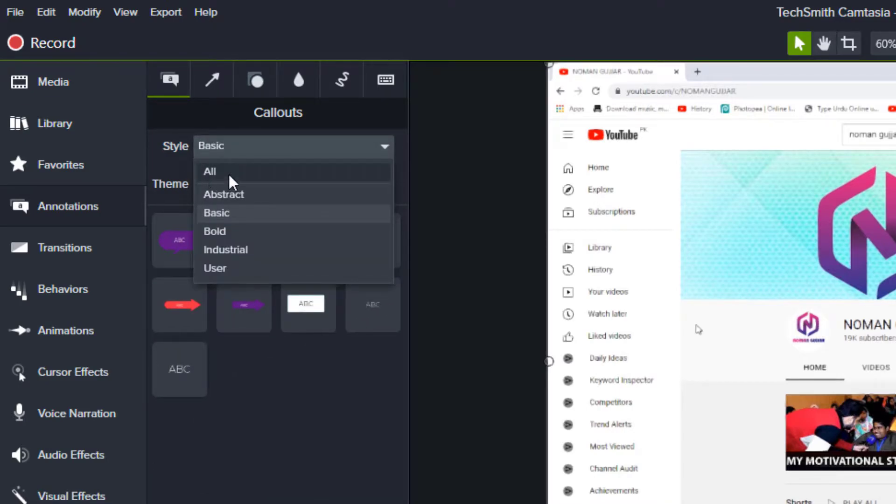
left_click(229, 174)
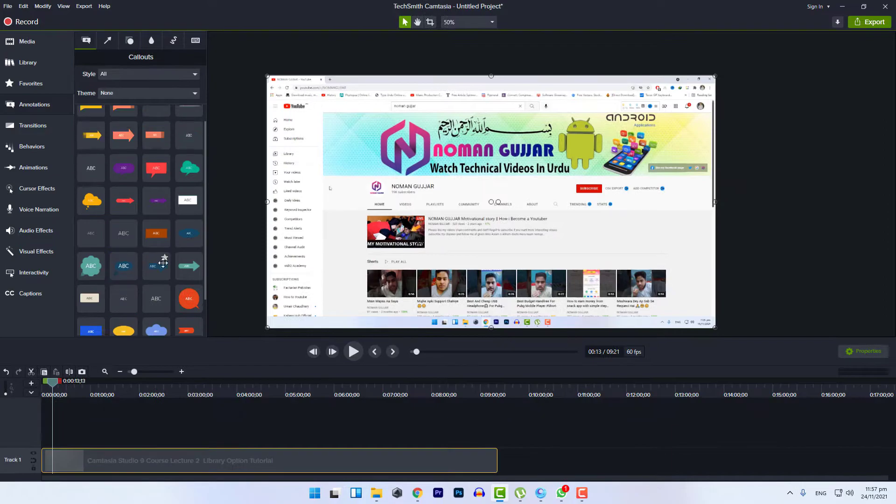
Step: Add the yellow speech-bubble callout to Track 2 at the playhead, spanning just over one minute
left_click_drag(156, 233, 376, 228)
scroll(486, 208, "down", 2)
scroll(322, 235, "up", 2)
scroll(209, 330, "up", 1)
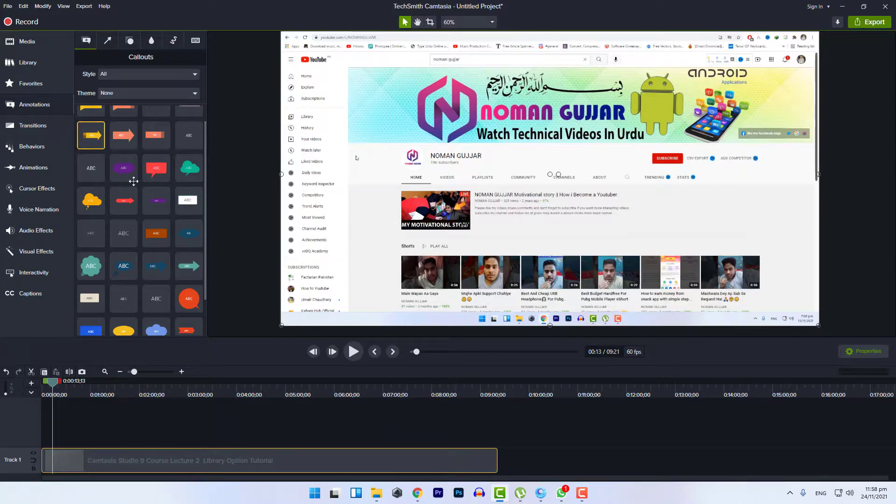
scroll(143, 233, "up", 1)
left_click_drag(124, 320, 85, 441)
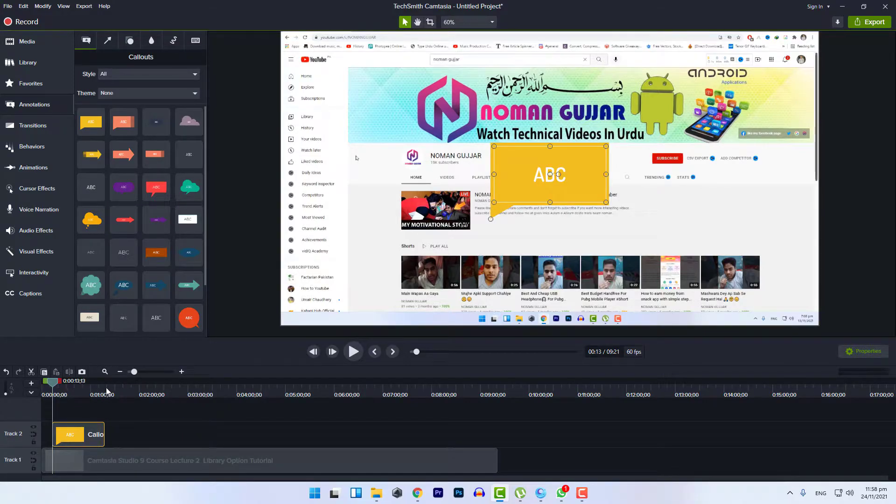
left_click(139, 373)
left_click(145, 373)
left_click_drag(141, 434, 175, 445)
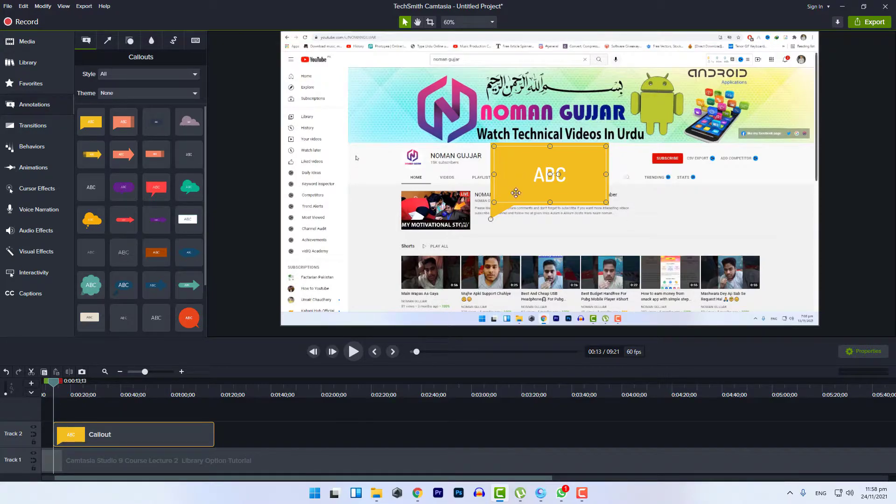
Step: Position the yellow callout over the Shorts row of the video and replace its text with "link in the des"
left_click_drag(528, 191, 425, 309)
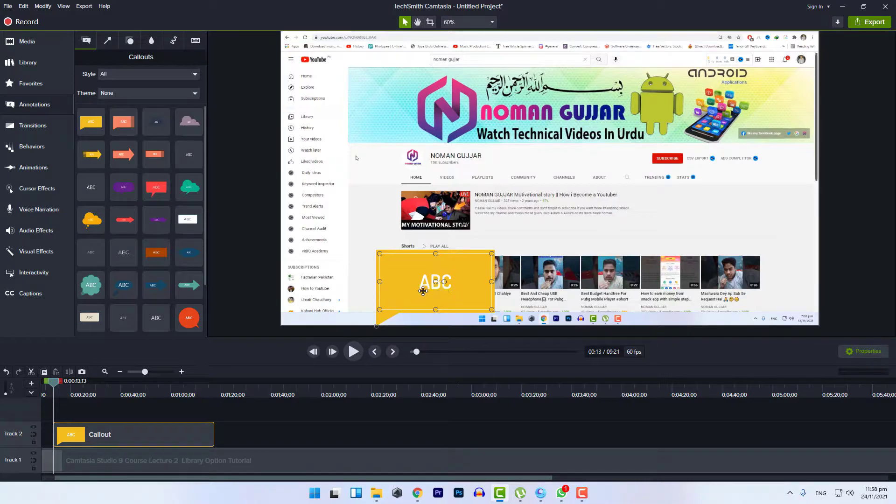
left_click_drag(425, 276, 492, 294)
double_click(463, 286)
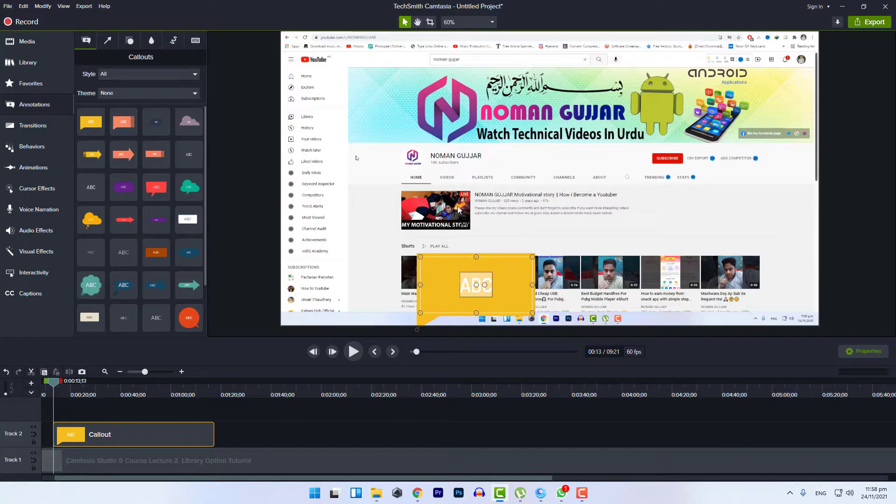
key("BackSpace")
type("link in th")
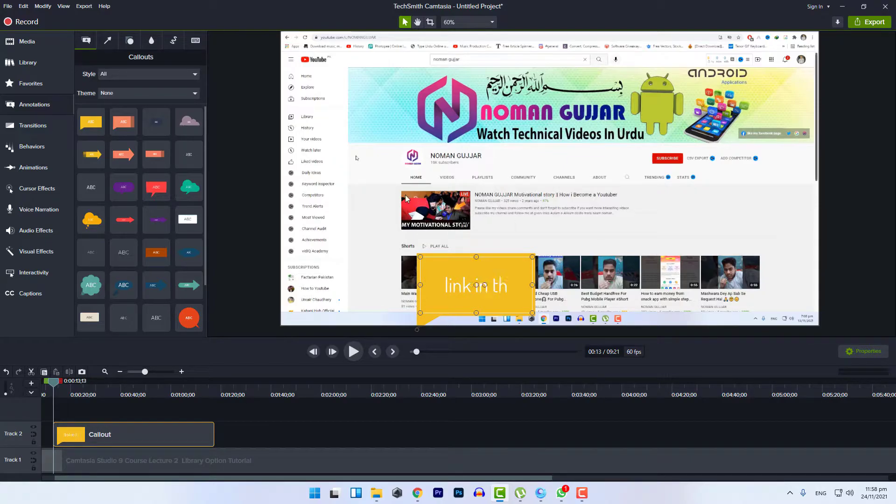
type("e des")
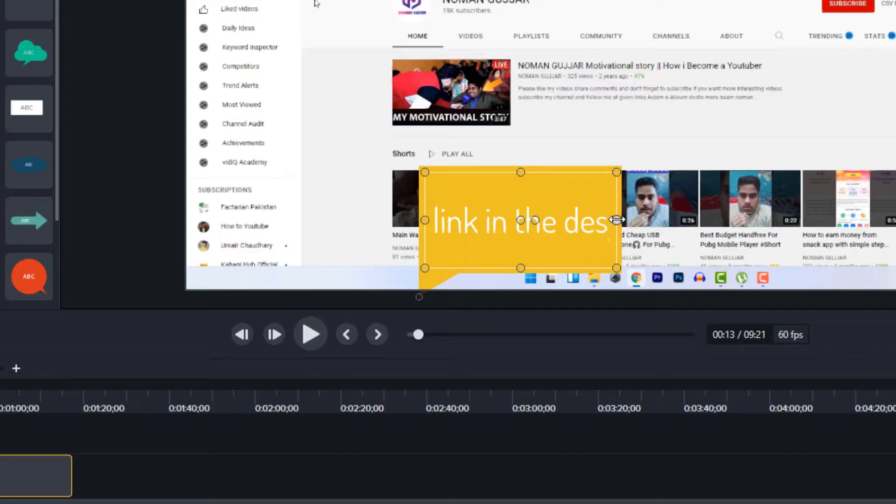
Step: Widen the yellow callout and complete its text as "link in the description"
left_click_drag(617, 219, 719, 220)
double_click(660, 220)
left_click(662, 229)
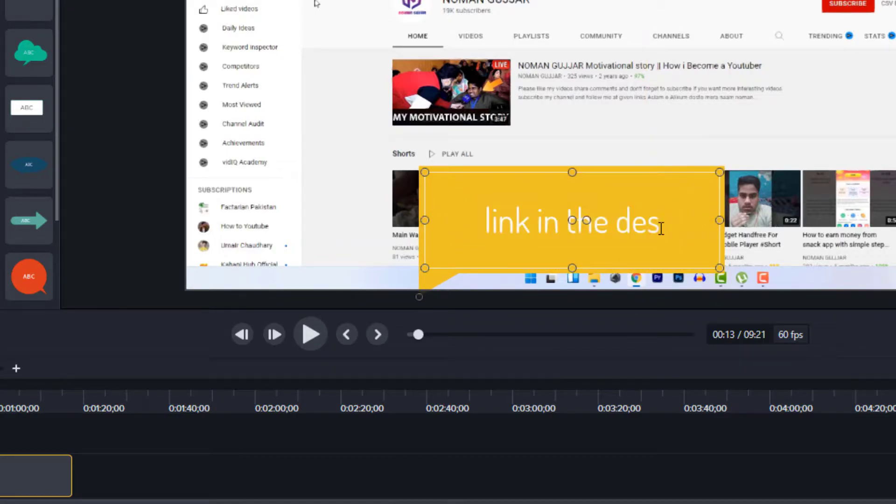
double_click(653, 224)
left_click(652, 223)
type("criptio")
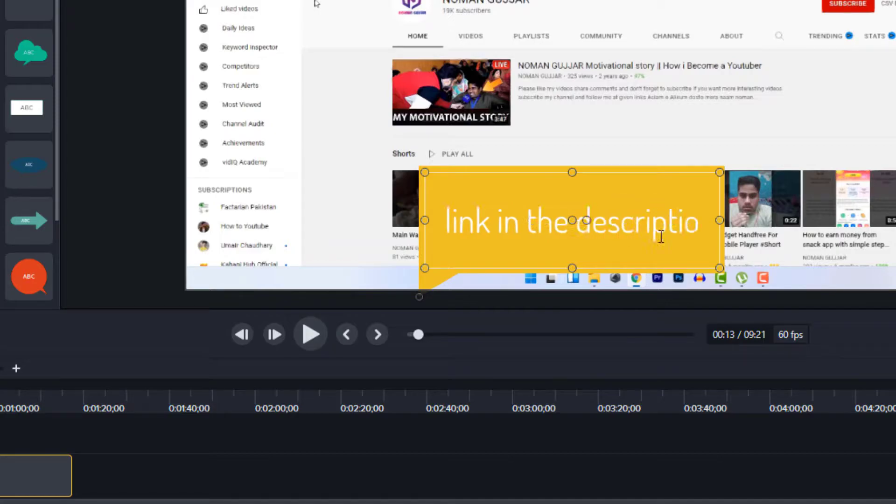
type("n")
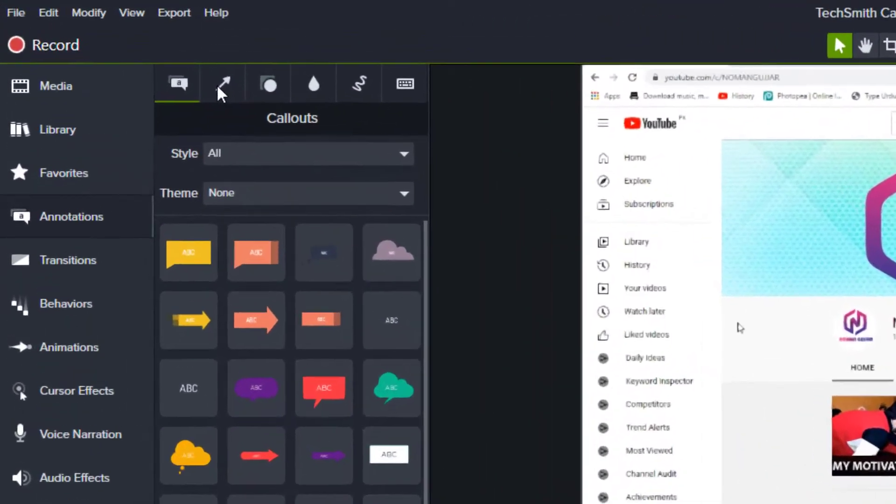
Step: Show the Arrows & Lines annotations and delete both callouts from Tracks 2 and 3
left_click(107, 40)
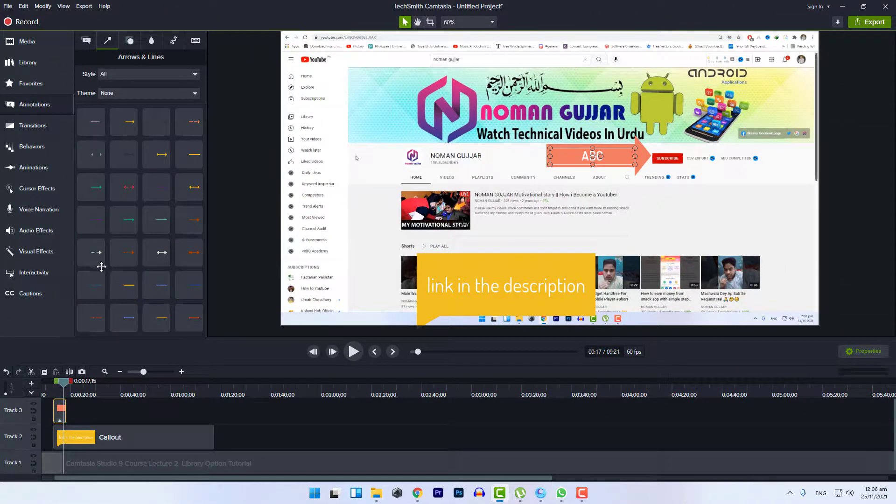
left_click(71, 437)
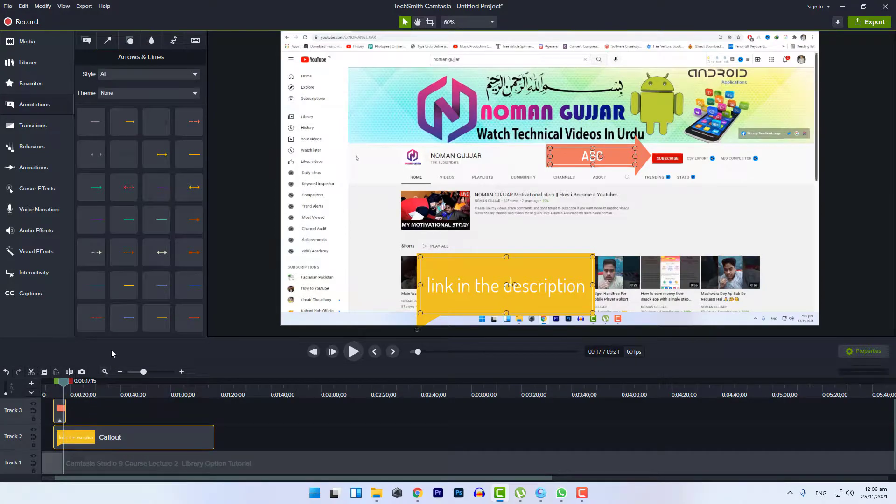
key("Delete")
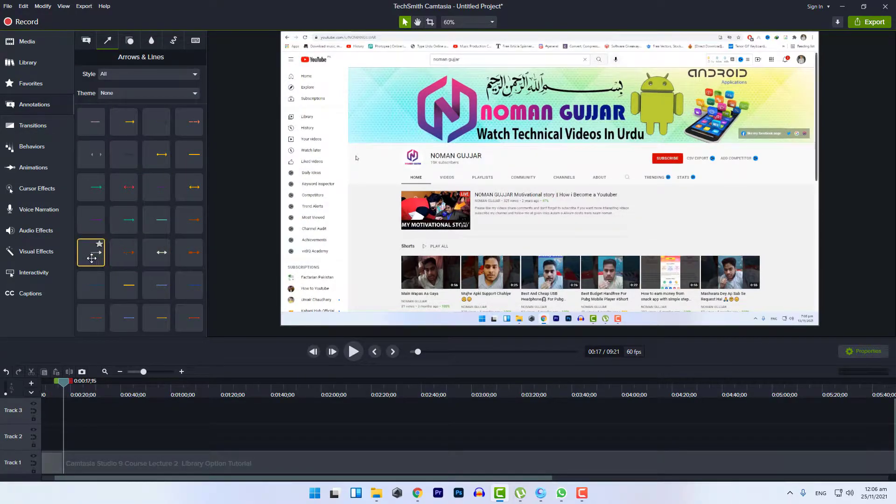
Step: Add the green arrow to Track 2 at the playhead and stretch it from beside the channel logo to the Subscribe button
mouse_move(92, 188)
left_mouse_down()
mouse_move(76, 441)
mouse_move(68, 443)
left_mouse_up()
left_click_drag(566, 175, 571, 176)
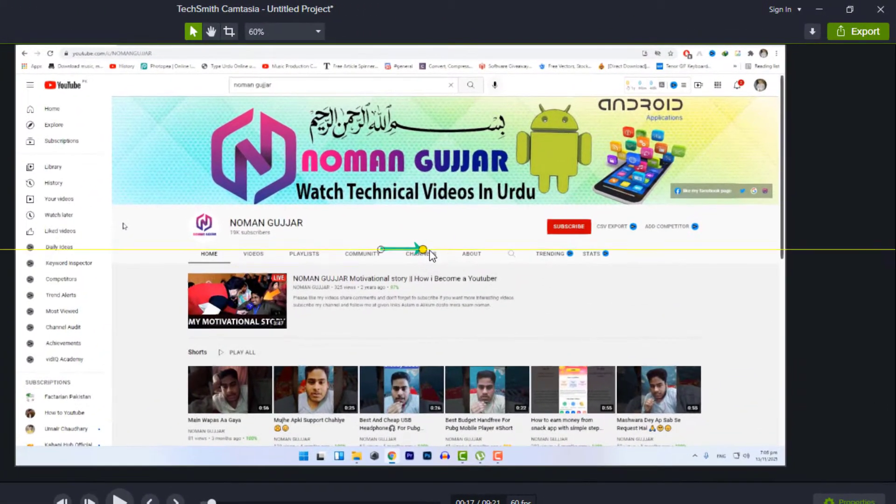
mouse_move(431, 252)
left_mouse_down()
mouse_move(542, 252)
mouse_move(292, 260)
mouse_move(274, 245)
mouse_move(298, 241)
left_mouse_up()
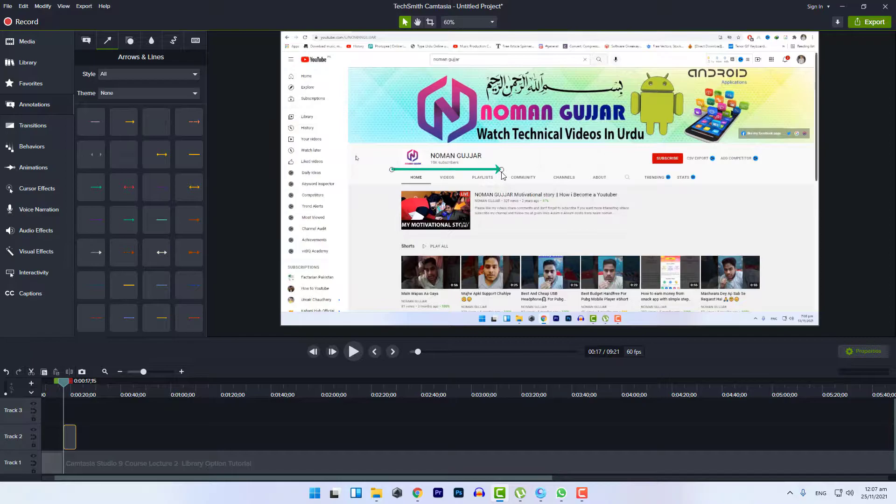
mouse_move(502, 170)
left_mouse_down()
mouse_move(432, 171)
mouse_move(503, 254)
mouse_move(469, 149)
mouse_move(619, 124)
mouse_move(651, 163)
left_mouse_up()
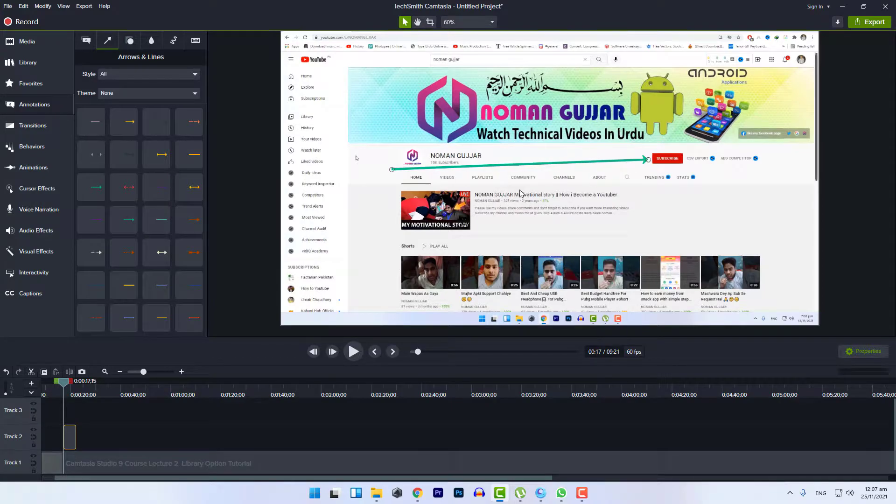
Step: Apply the Fade transition to the green arrow on Track 2 and preview it
left_click(45, 126)
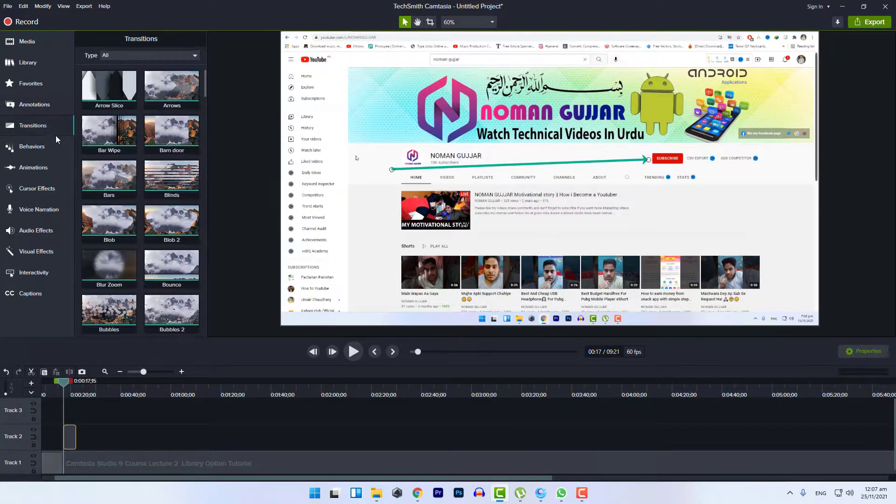
scroll(119, 226, "down", 6)
mouse_move(125, 289)
left_mouse_down()
mouse_move(89, 366)
mouse_move(75, 437)
left_mouse_up()
left_click(350, 356)
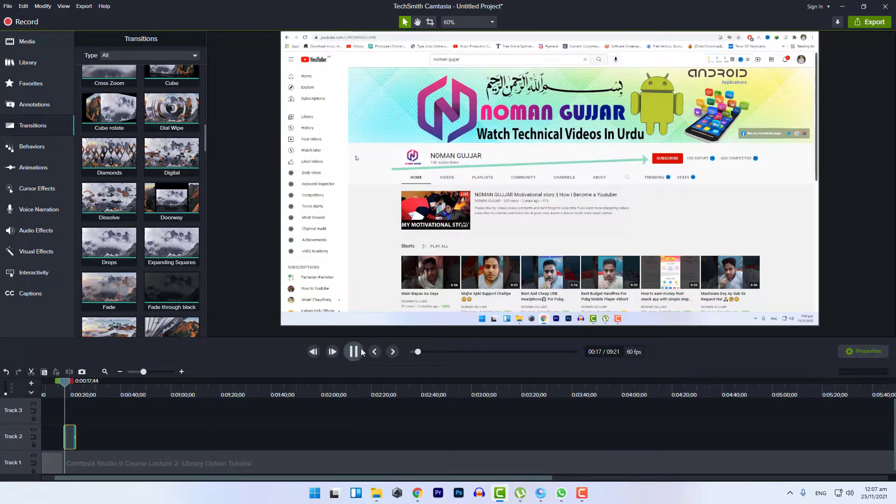
left_click(354, 355)
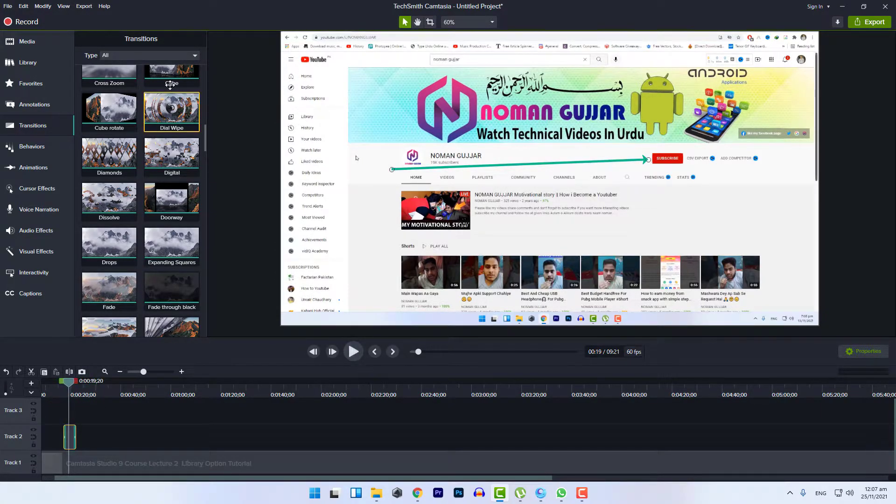
Step: Browse the Shapes annotations, add the mauve octagon to Track 2 after the arrow, and place it in the video's lower-right corner
left_click(47, 106)
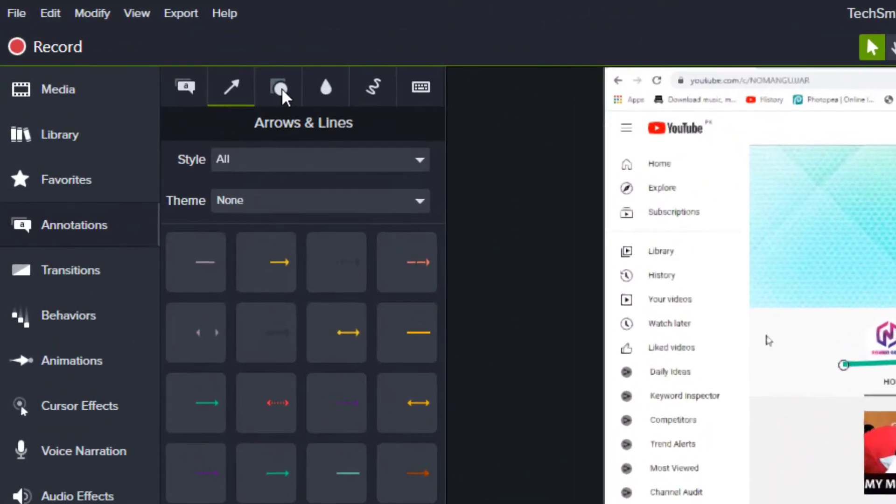
left_click(136, 42)
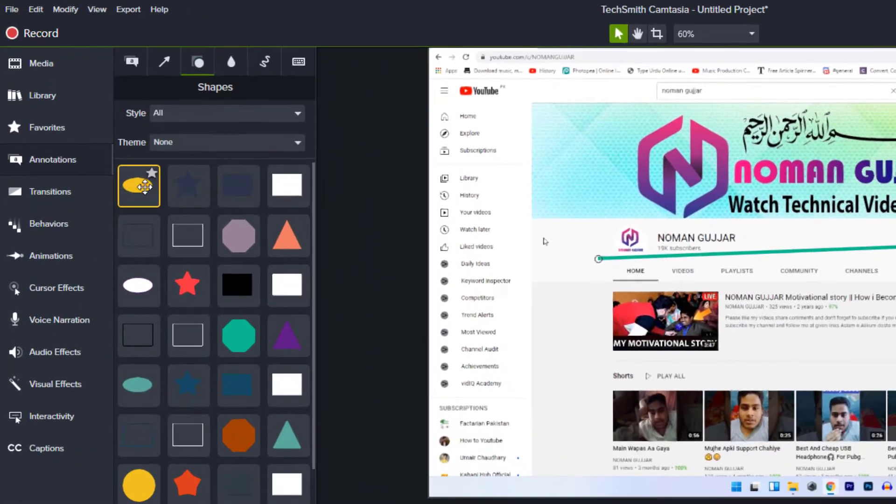
scroll(236, 397, "down", 1)
scroll(244, 405, "up", 1)
scroll(259, 424, "down", 1)
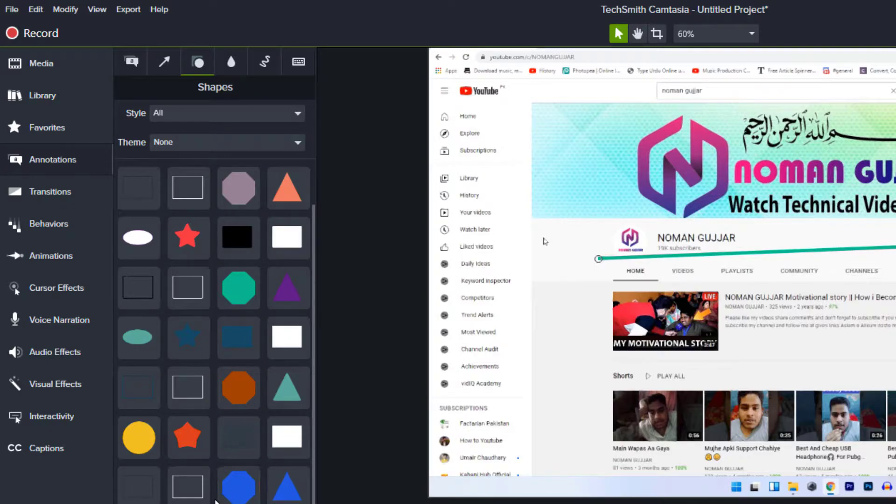
scroll(287, 355, "up", 1)
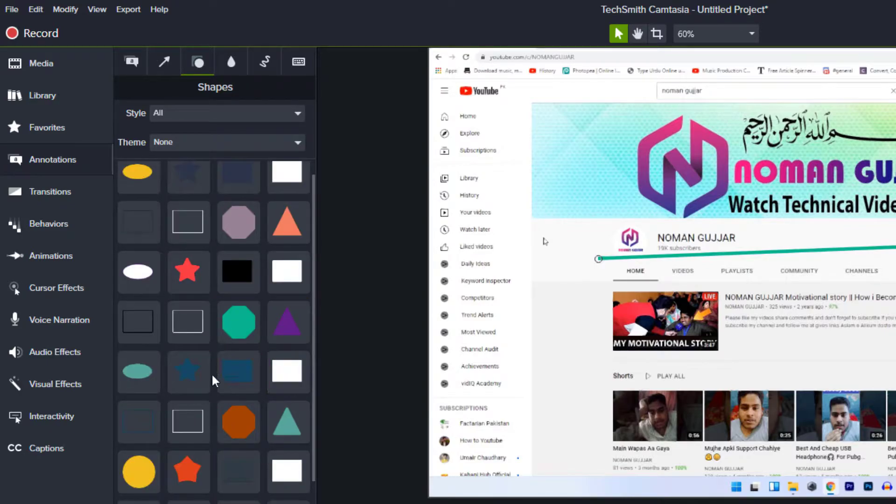
scroll(213, 376, "up", 1)
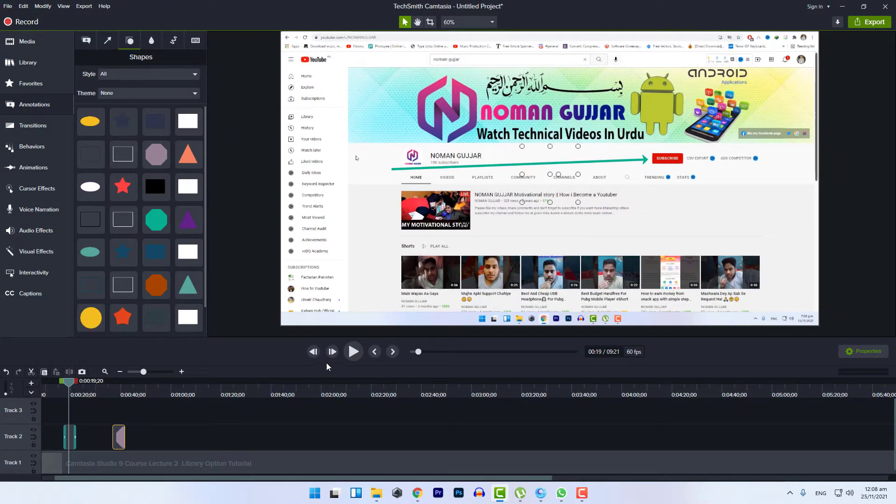
left_click(393, 351)
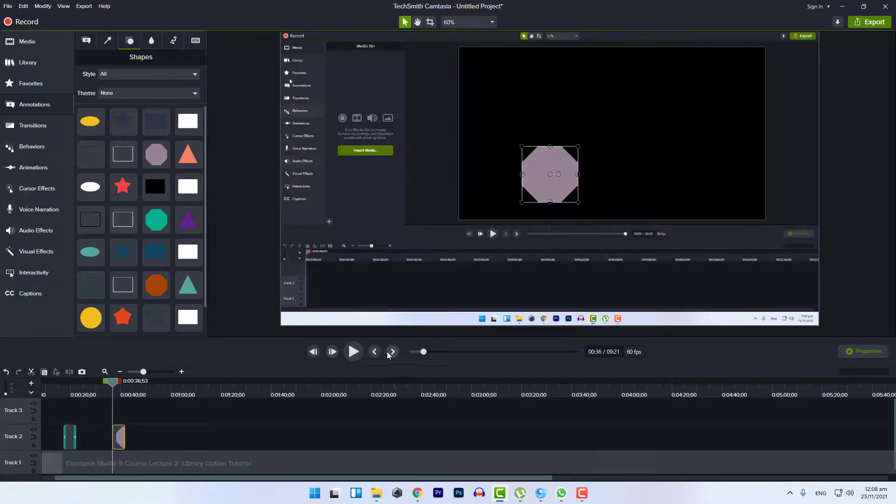
left_click_drag(587, 160, 789, 286)
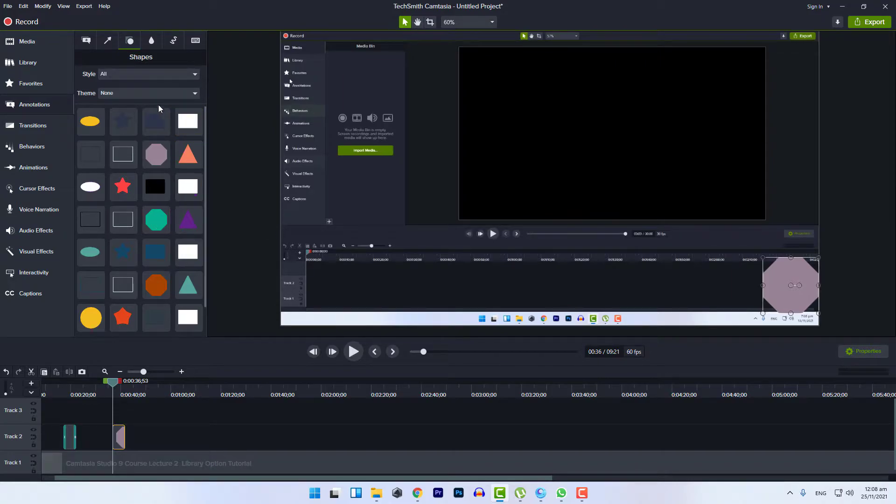
Step: Add the Blur annotation to Track 3 above the octagon clip and shift it toward the lower-left part of the video
scroll(154, 299, "down", 1)
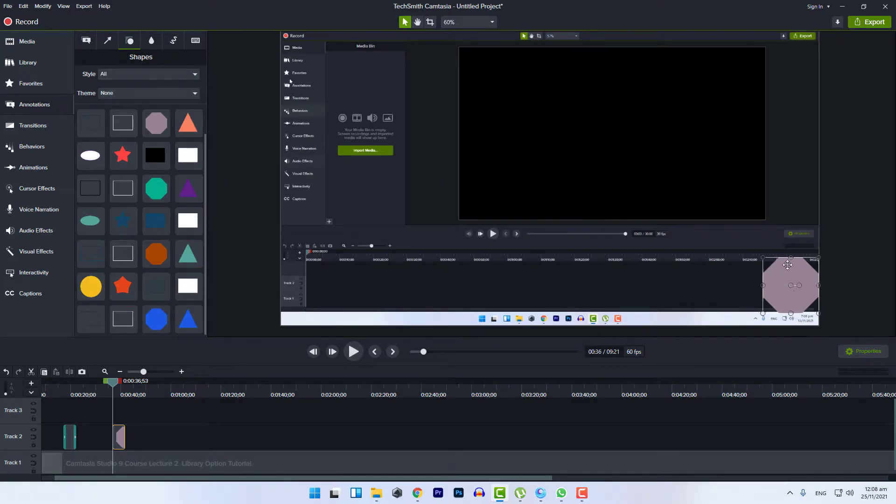
scroll(187, 255, "up", 1)
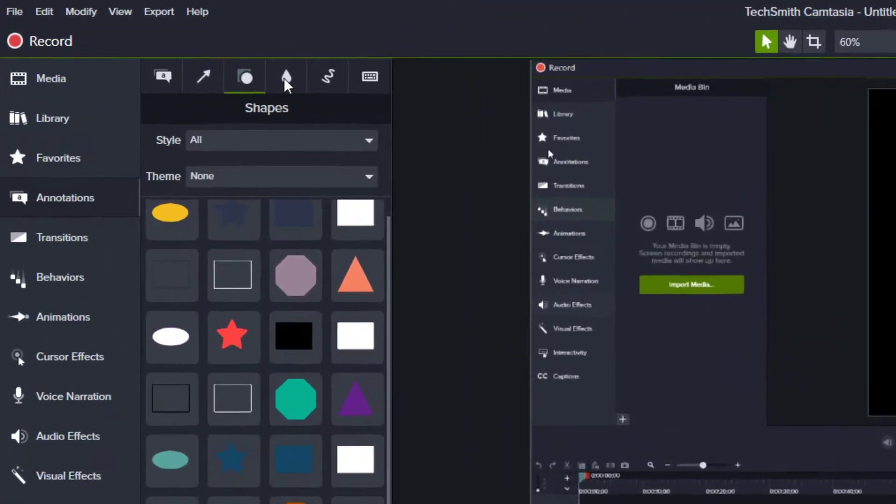
left_click(166, 45)
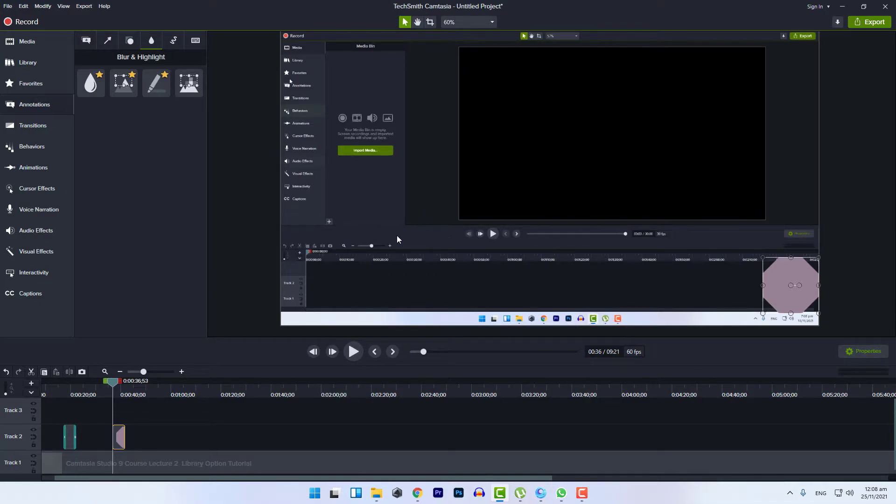
mouse_move(91, 85)
left_mouse_down()
mouse_move(121, 372)
mouse_move(137, 411)
mouse_move(120, 410)
left_mouse_up()
left_click_drag(577, 194, 433, 268)
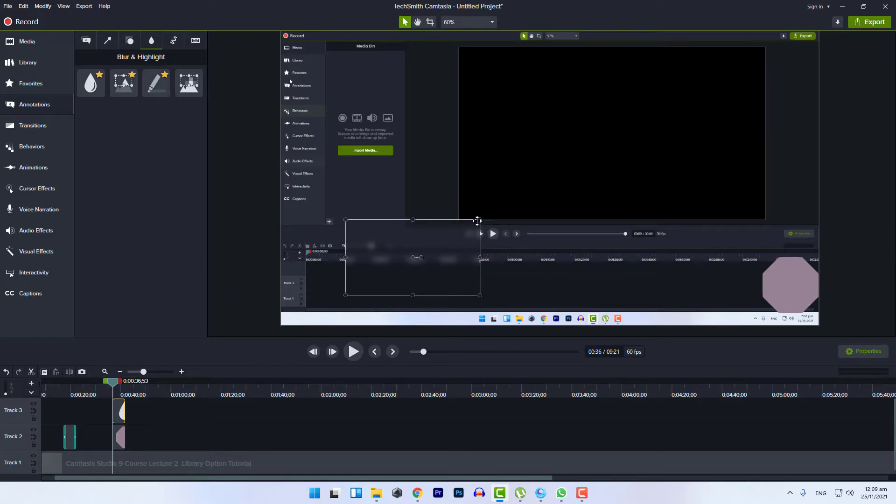
Step: Shrink the blur area and fit it exactly over the green Import Media button in the recording
left_click_drag(480, 220, 390, 206)
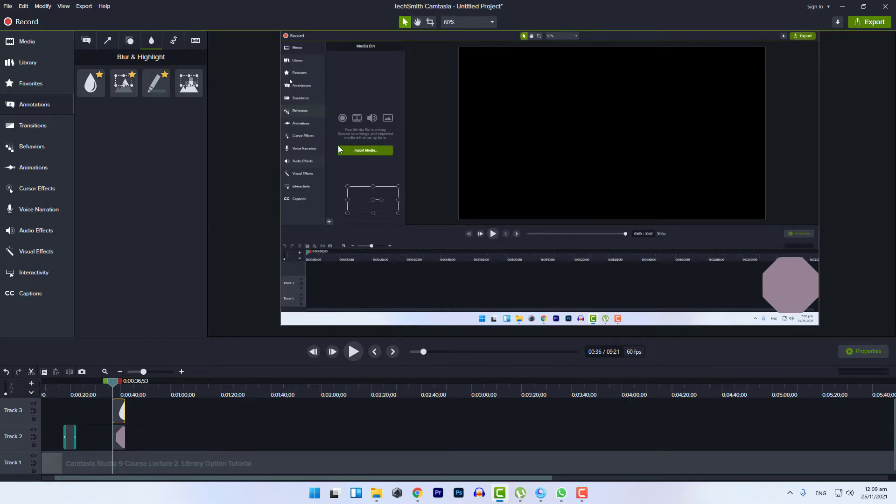
left_click_drag(391, 206, 378, 154)
scroll(379, 153, "up", 5)
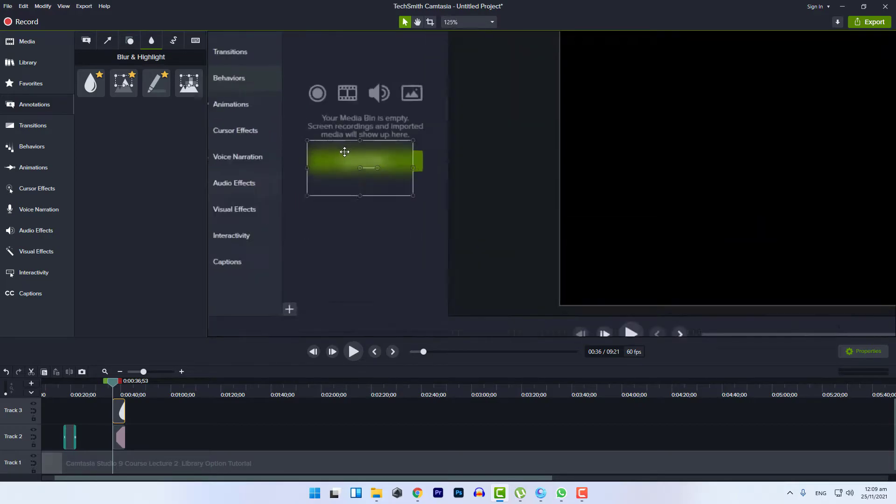
left_click_drag(511, 180, 542, 180)
left_click_drag(401, 247, 400, 204)
left_click_drag(397, 114, 396, 123)
scroll(396, 126, "down", 5)
scroll(271, 144, "down", 3)
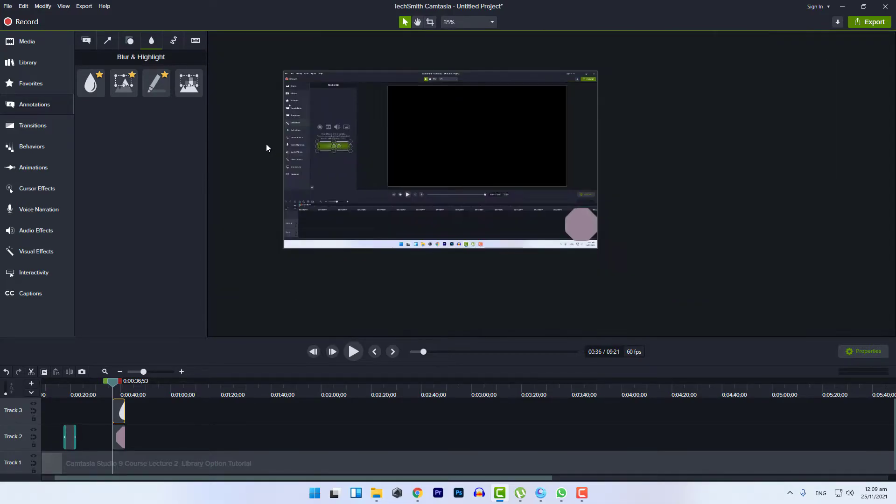
scroll(263, 146, "up", 1)
scroll(517, 119, "up", 1)
scroll(517, 114, "down", 1)
scroll(515, 70, "up", 1)
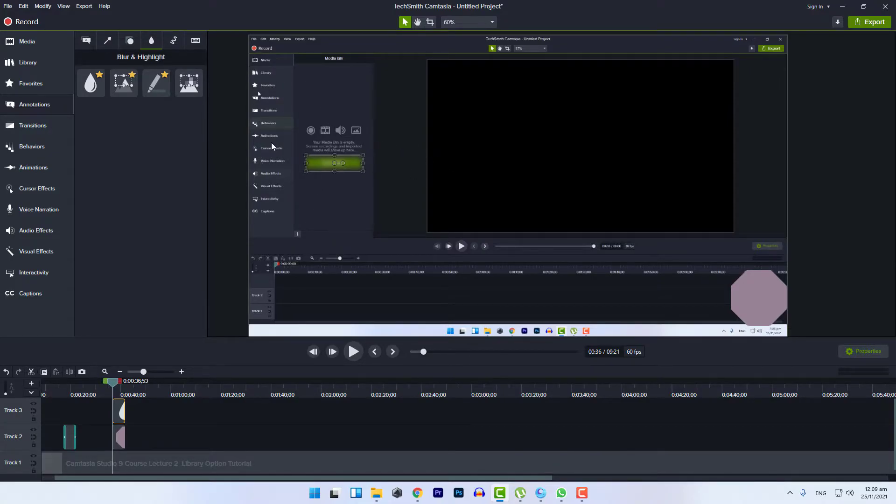
Step: Add the Spotlight annotation on a new Track 4 at the playhead and fit it over the recording's side menu
left_click(31, 384)
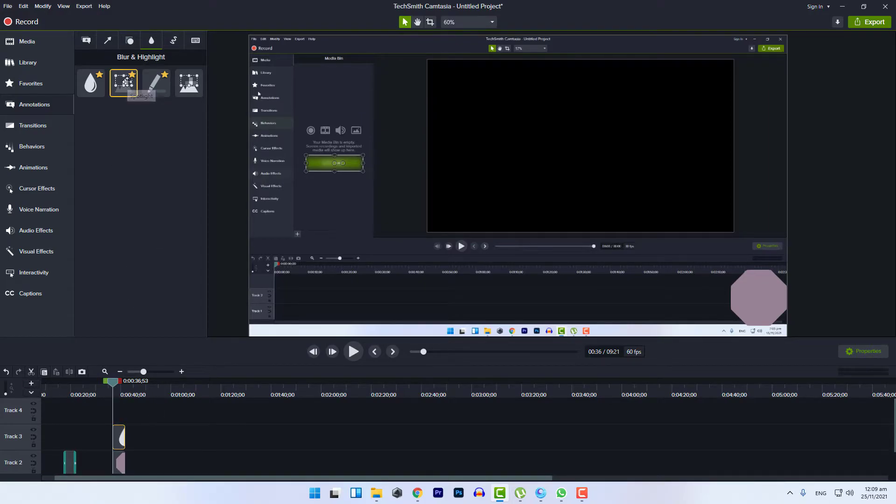
left_click_drag(124, 82, 115, 414)
left_click_drag(518, 205, 317, 91)
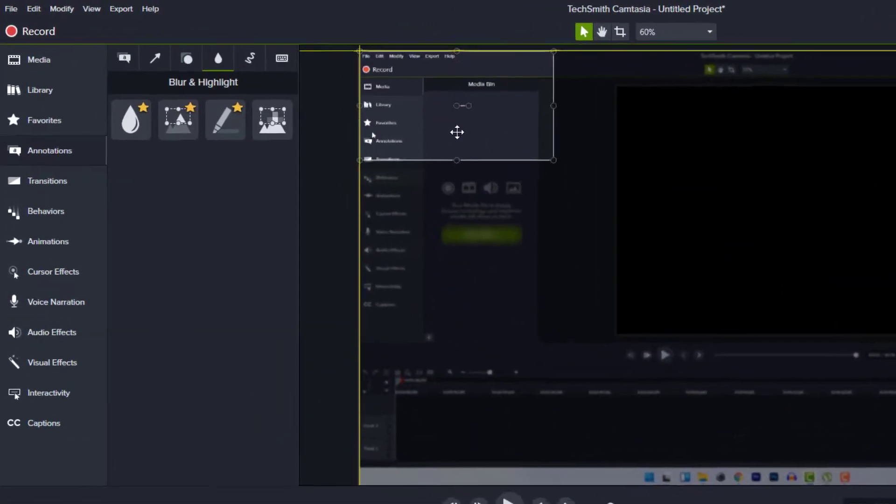
left_click_drag(457, 132, 457, 133)
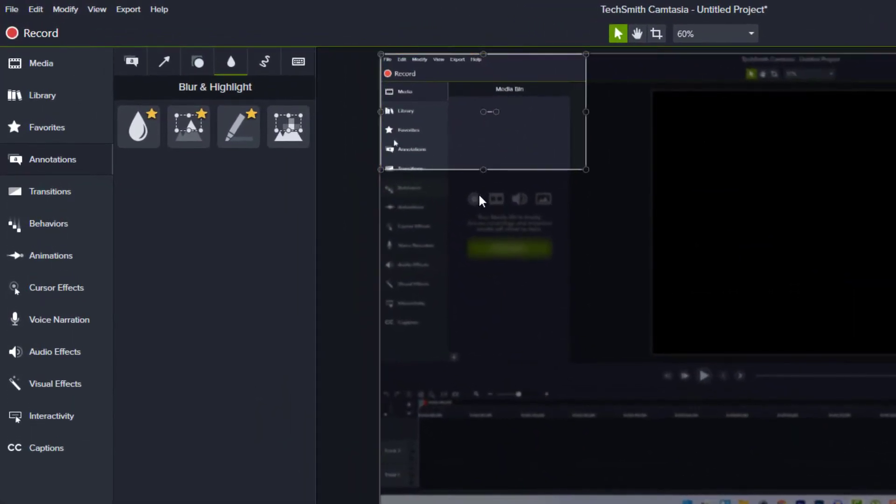
left_click_drag(482, 176, 483, 366)
left_click_drag(586, 208, 449, 203)
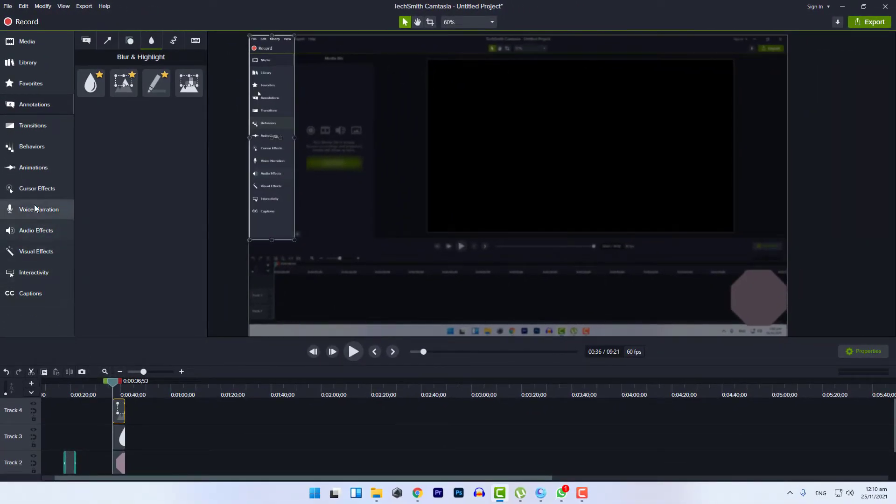
Step: Apply the Fade transition to the Spotlight clip on Track 4 and enlarge the timeline scale around it
left_click(36, 125)
left_click_drag(109, 289, 117, 403)
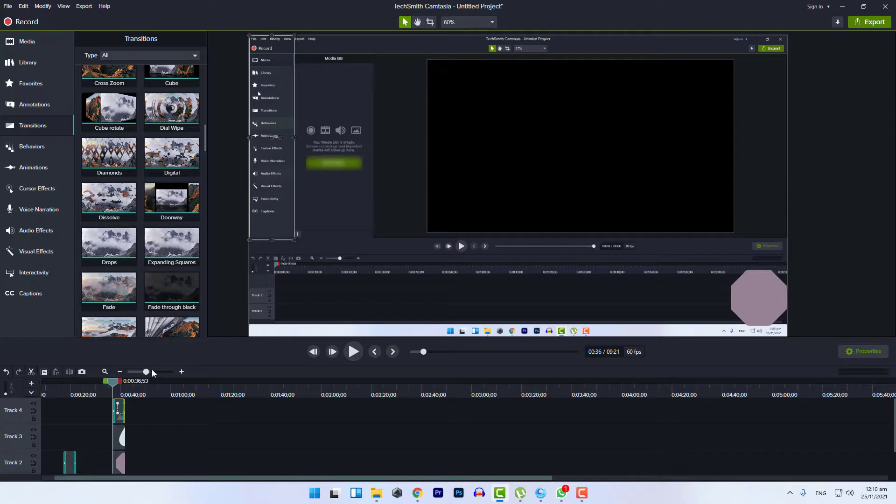
left_click(152, 372)
left_click(157, 372)
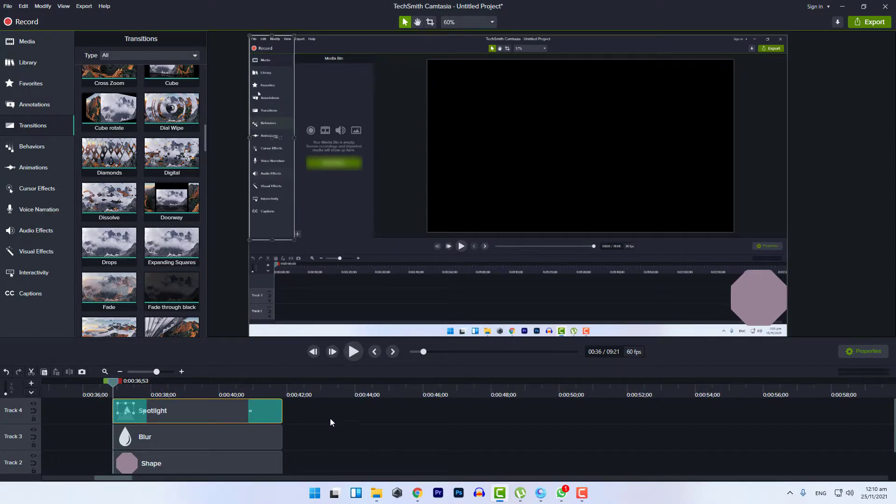
Step: Delete the blur and octagon clips from Tracks 3 and 2 and preview the Spotlight's fade
scroll(336, 430, "down", 1)
left_click_drag(314, 436, 258, 436)
key("Delete")
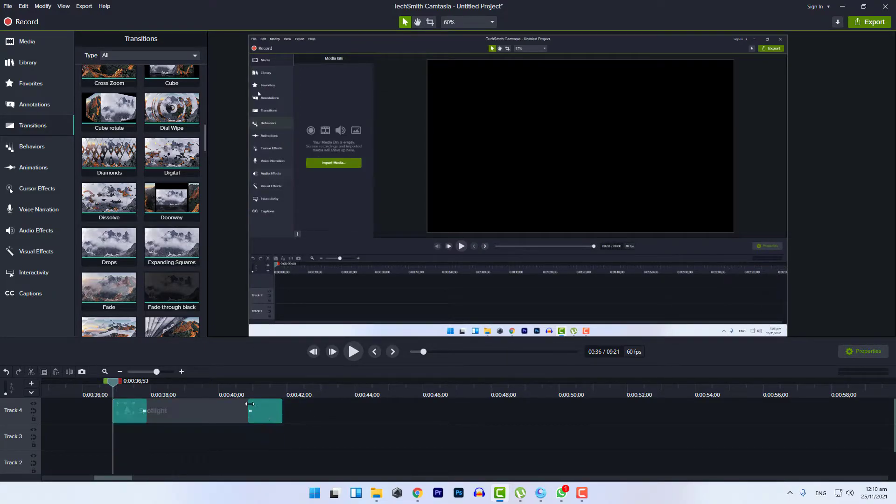
left_click(354, 351)
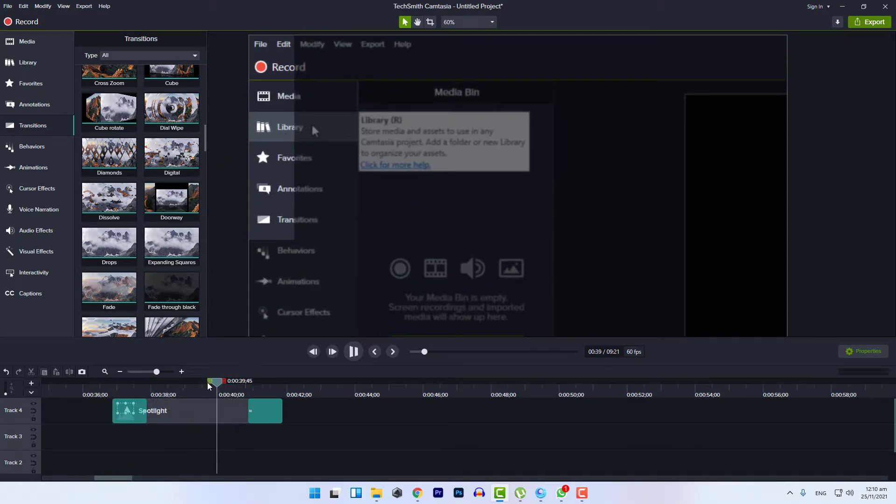
left_click_drag(208, 384, 163, 410)
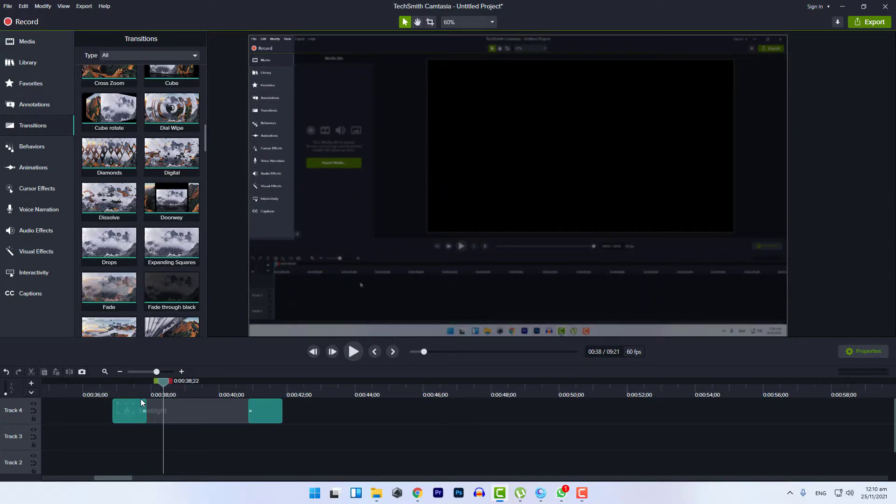
left_click_drag(163, 389, 130, 397)
Step: Shorten the Spotlight clip to about 2 seconds and remove its ending Fade transition
left_click_drag(282, 416, 180, 411)
mouse_move(152, 385)
left_mouse_down()
mouse_move(192, 397)
mouse_move(153, 402)
left_mouse_up()
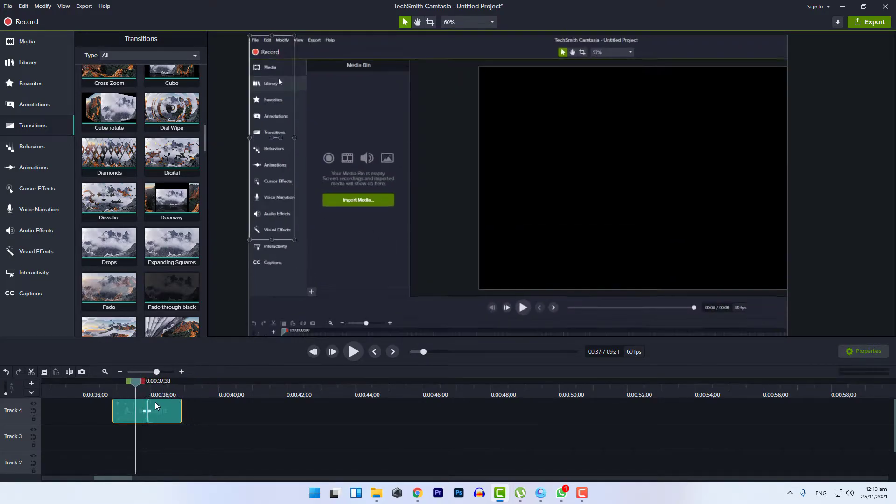
left_click(155, 404)
key("Delete")
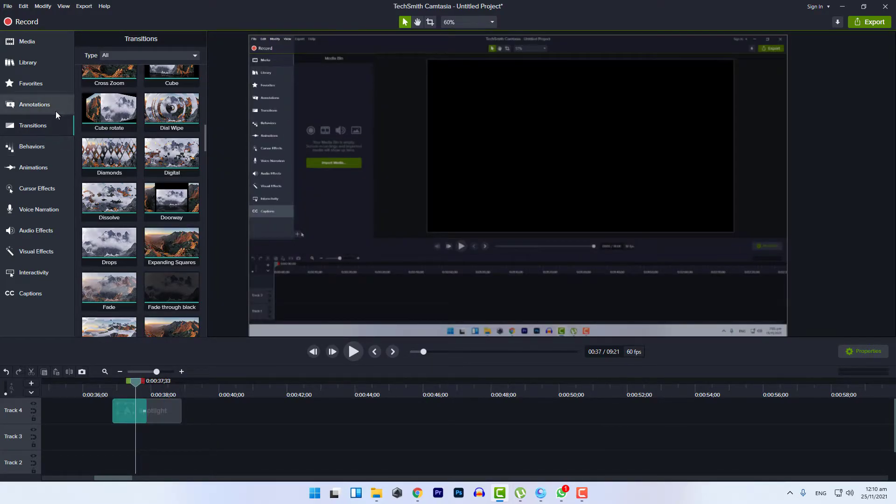
Step: Delete the Spotlight clip from Track 4 and add the Highlight annotation to Track 3
left_click(36, 107)
key("Delete")
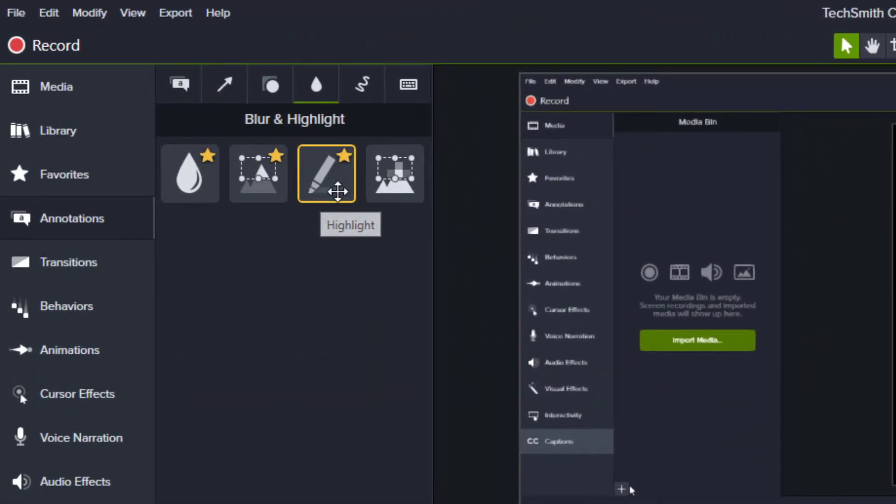
left_click_drag(181, 102, 580, 209)
left_click_drag(789, 285, 160, 436)
Step: Align the Highlighter clip's start with the playhead and shrink its area over the recording's Track 2 row
left_click_drag(714, 318, 679, 363)
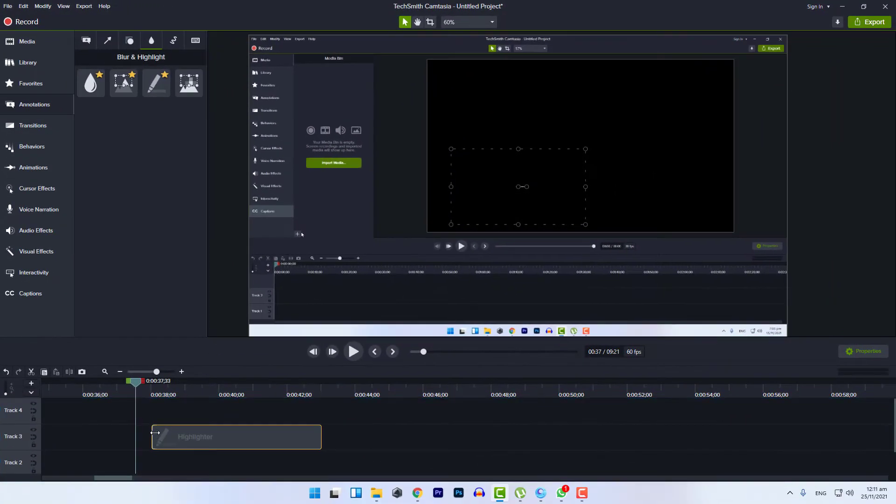
left_click_drag(446, 239, 302, 279)
left_click_drag(416, 222, 352, 281)
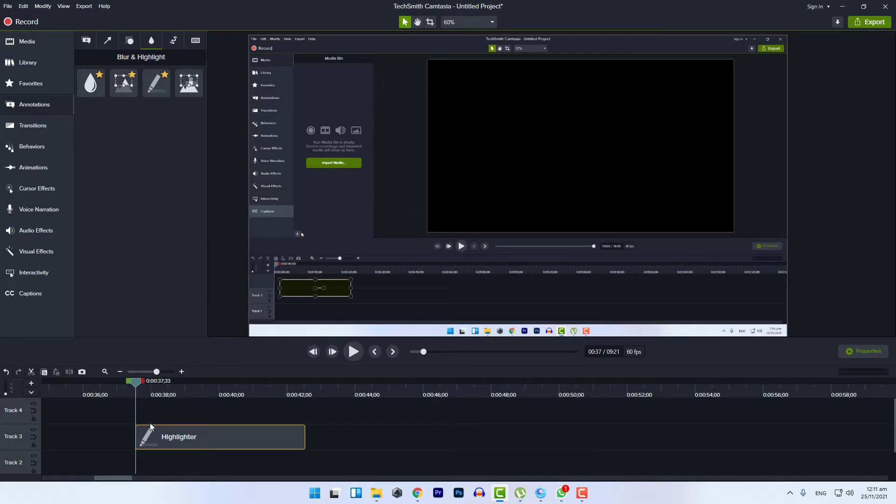
Step: Delete the green arrow from Track 2 and move the Highlighter clip on Track 3 to start at 0:00:13;20
left_click(147, 371)
left_click_drag(134, 382, 97, 419)
left_click(122, 462)
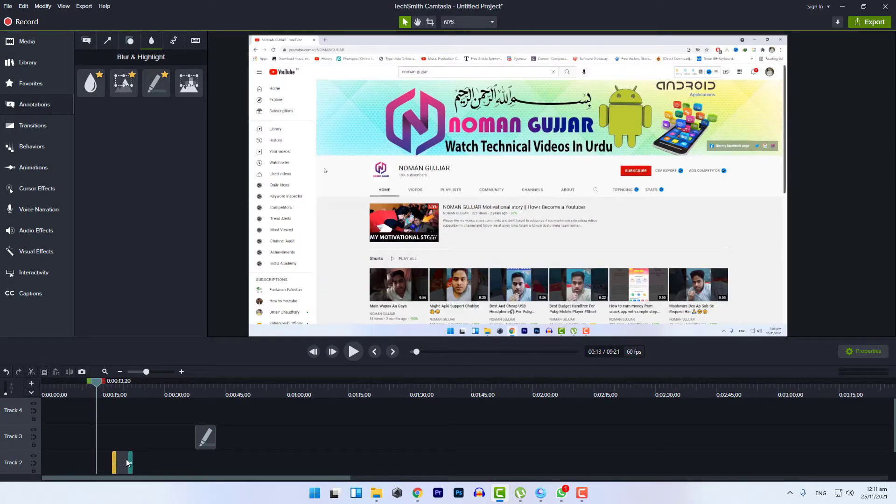
key("Delete")
left_click_drag(210, 438, 111, 437)
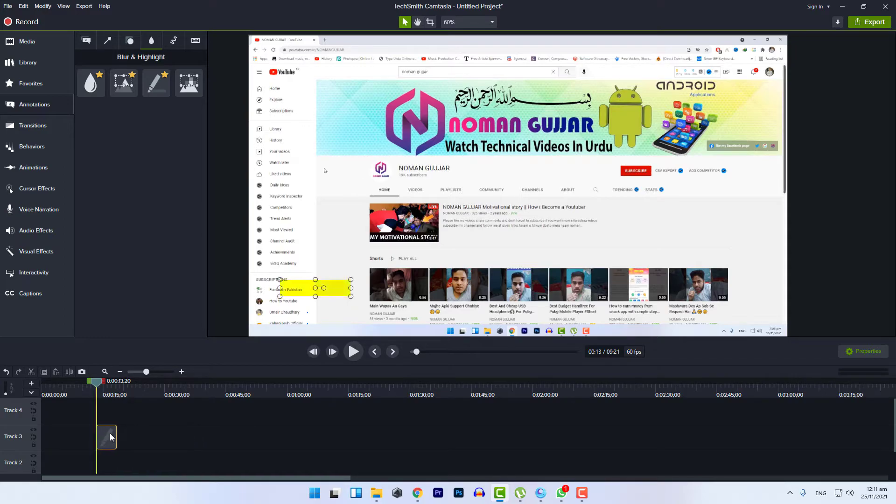
Step: Move the yellow highlight over the channel name and subscriber count and resize it to fit that text closely
left_click(155, 372)
left_click_drag(330, 293, 389, 231)
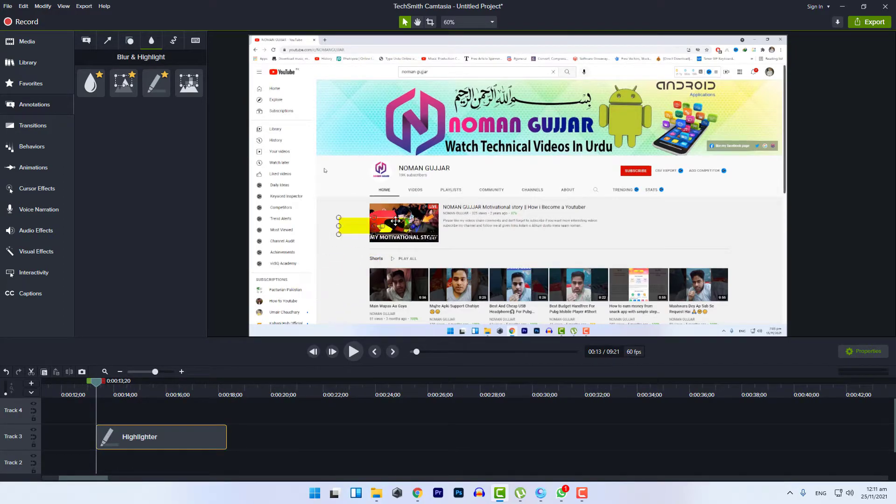
scroll(396, 156, "up", 5)
left_click_drag(411, 301, 535, 191)
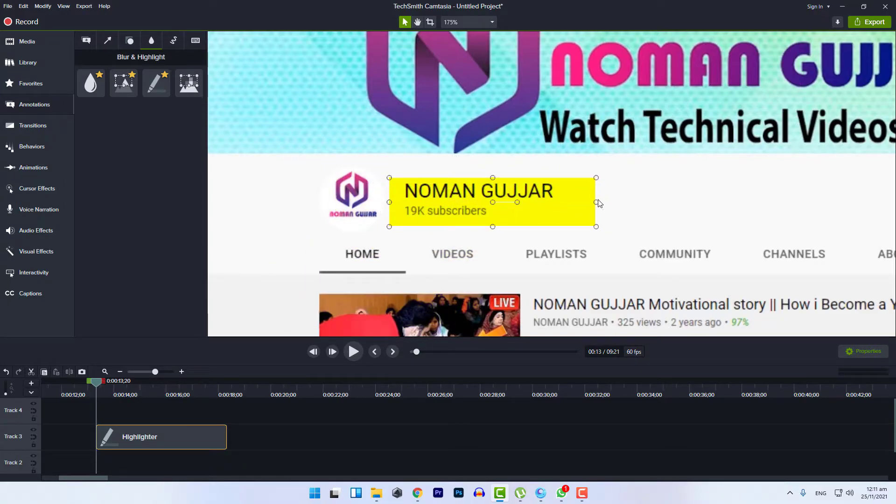
left_click_drag(592, 201, 561, 199)
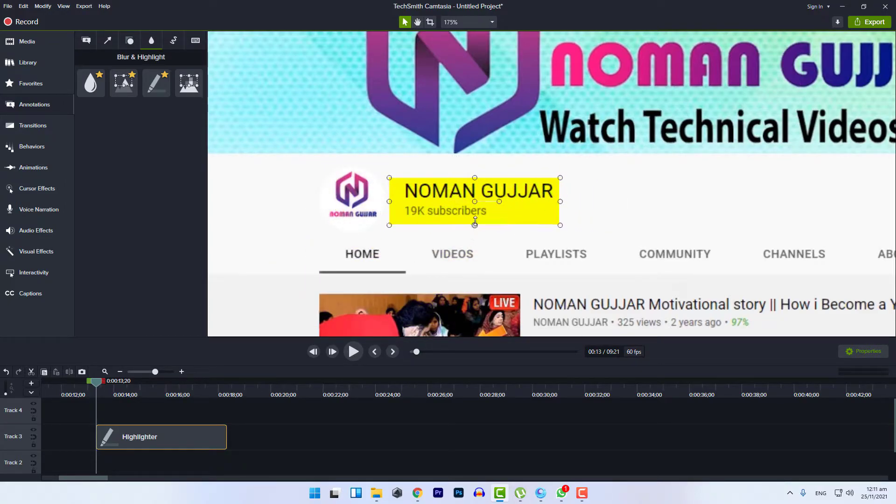
left_click_drag(475, 222, 475, 215)
scroll(234, 197, "down", 5)
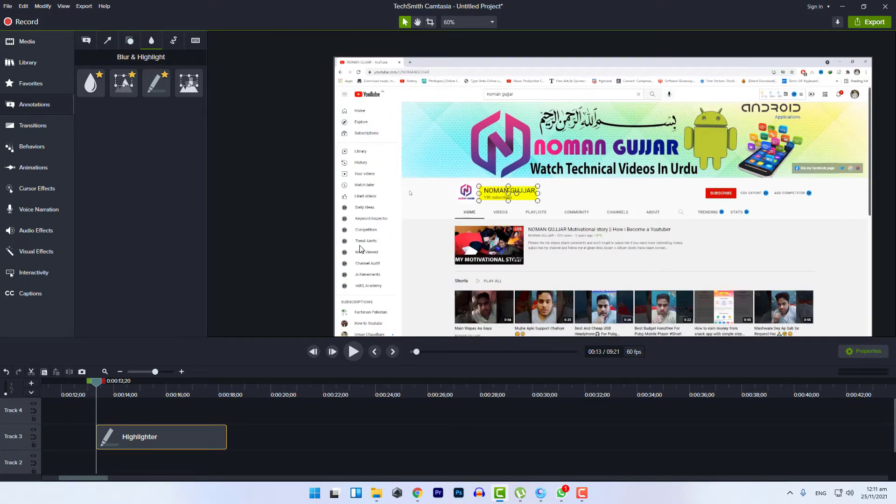
Step: Nudge the yellow highlight on the canvas so it lines up with the channel name and subscriber count
scroll(711, 266, "down", 2)
scroll(704, 289, "up", 2)
scroll(702, 287, "up", 1)
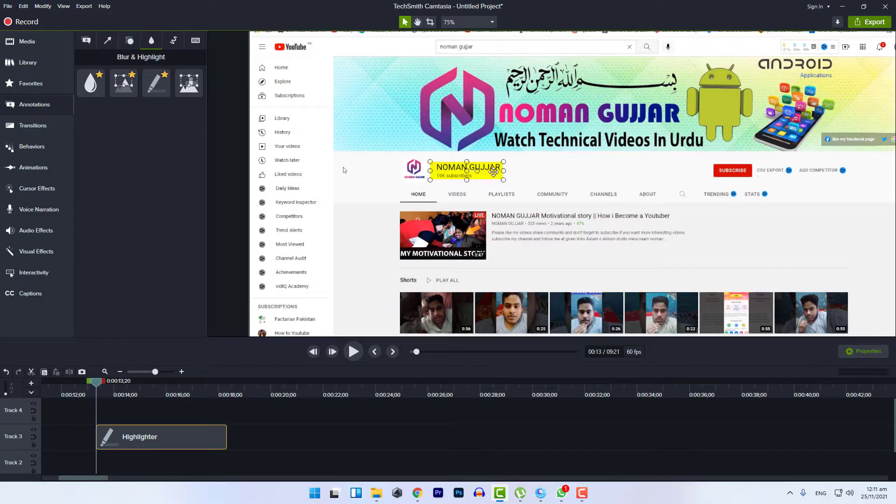
mouse_move(489, 166)
left_mouse_down()
mouse_move(529, 212)
mouse_move(721, 193)
mouse_move(662, 166)
mouse_move(493, 166)
left_mouse_up()
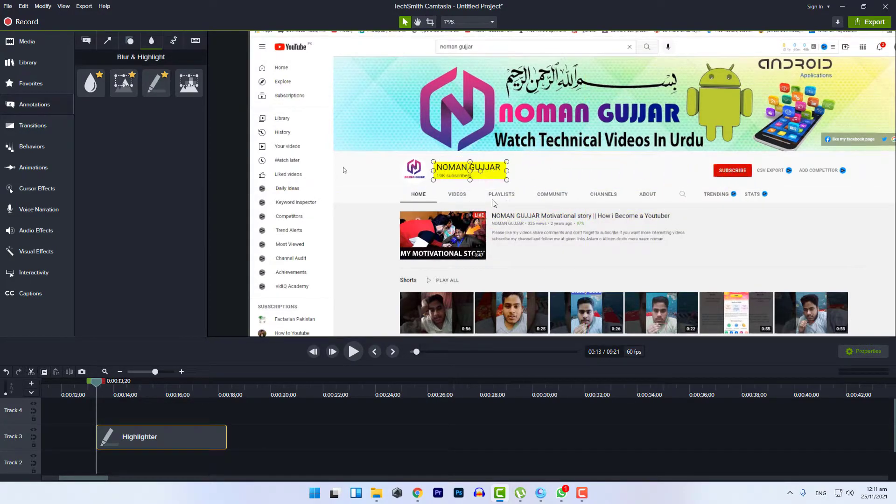
scroll(494, 201, "up", 4)
left_click_drag(529, 214, 525, 215)
scroll(529, 233, "down", 5)
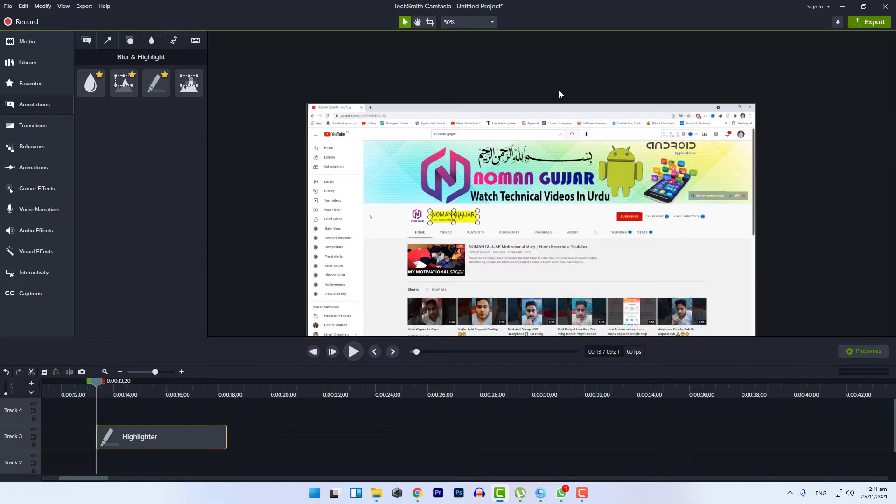
scroll(561, 91, "down", 2)
scroll(546, 178, "up", 2)
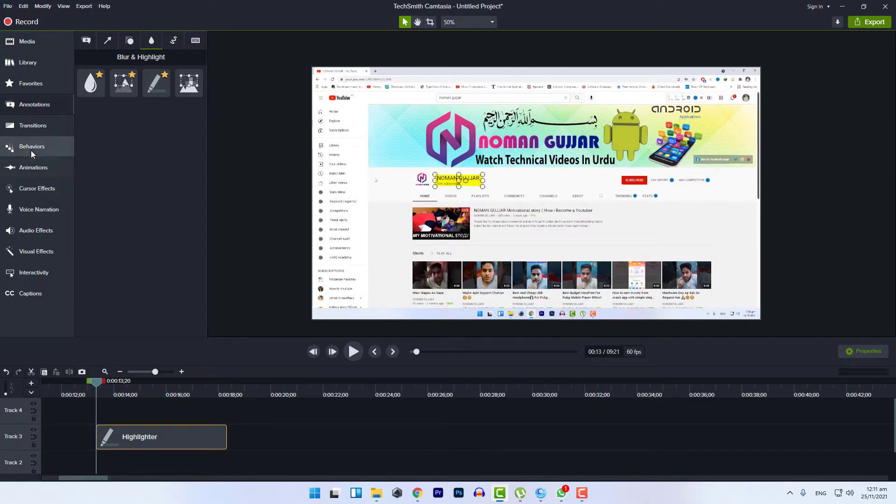
Step: Add a transition to both ends of the Highlighter clip on Track 3 and play it back
left_click(37, 125)
mouse_move(99, 322)
left_mouse_down()
mouse_move(149, 425)
mouse_move(190, 420)
left_mouse_up()
left_click(354, 351)
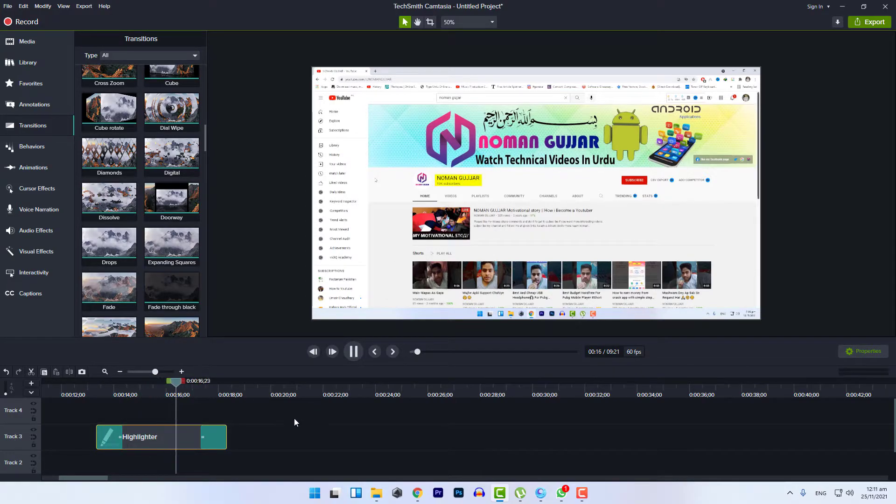
left_click(401, 265)
Step: Shorten the Highlighter clip to about half its length and play it from just before its start
scroll(447, 183, "up", 3)
left_click_drag(225, 437, 158, 437)
left_click_drag(118, 387, 85, 387)
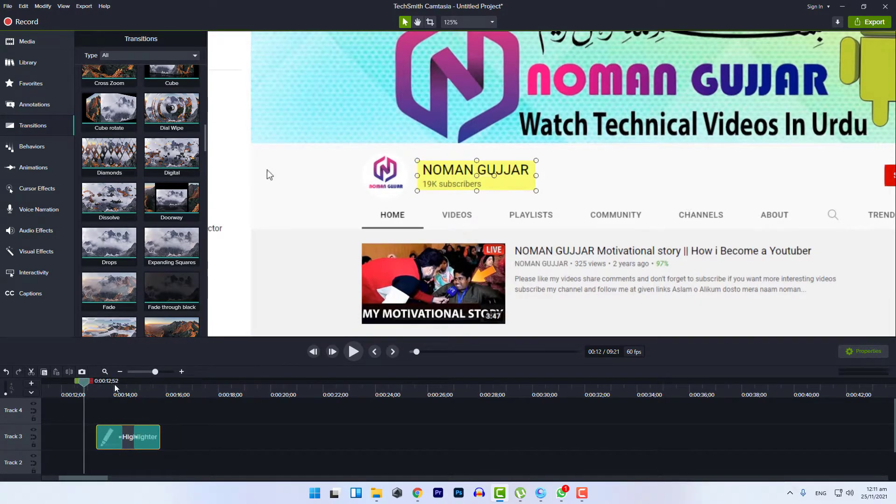
left_click(353, 351)
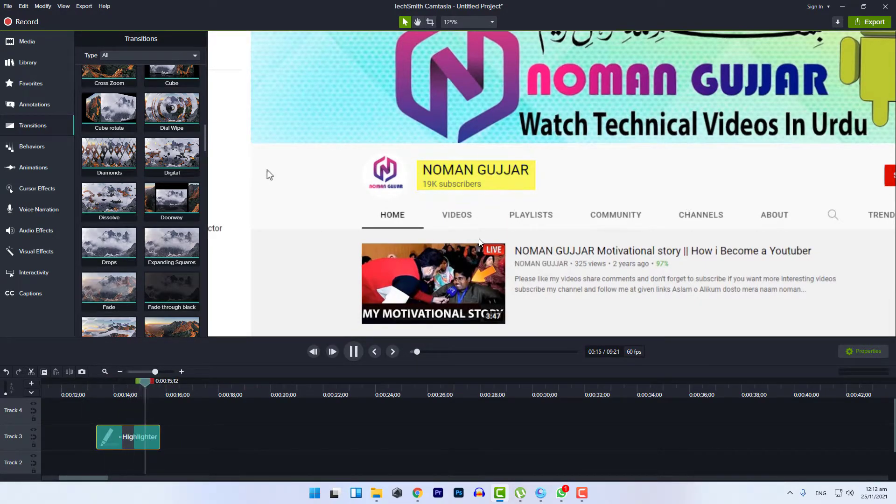
left_click(559, 200)
scroll(559, 200, "down", 4)
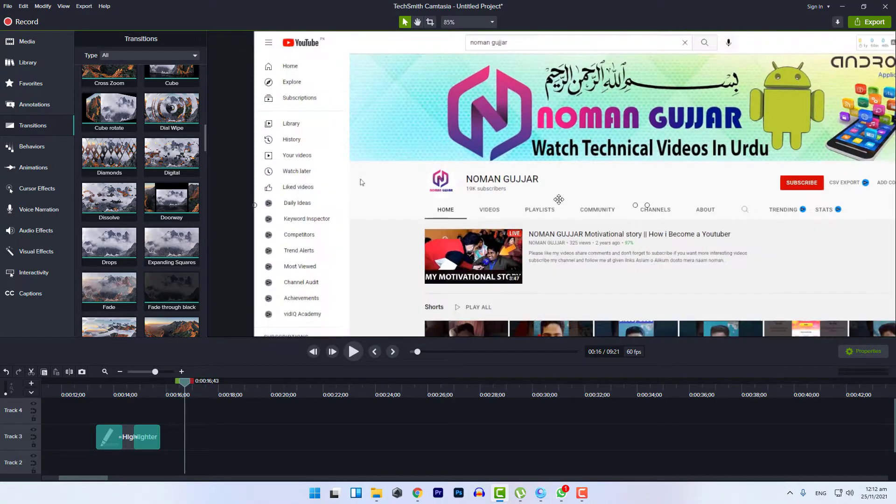
scroll(308, 210, "down", 1)
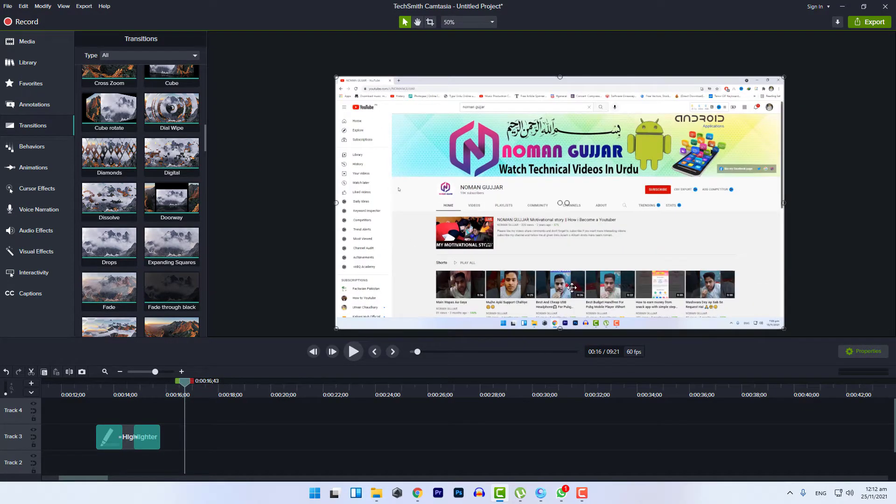
Step: Add the smooth circle Sketch Motion callout to Track 3 at the playhead, after the Highlighter clip
left_click(43, 104)
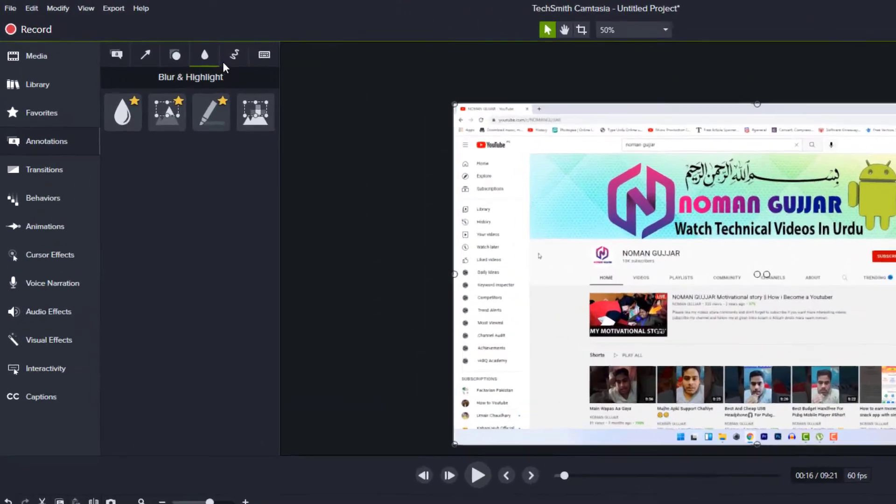
left_click(173, 41)
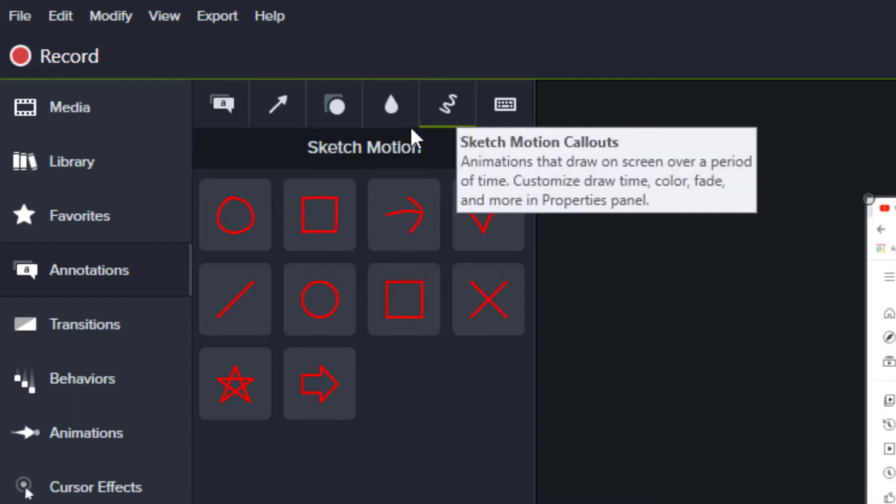
left_click(254, 232)
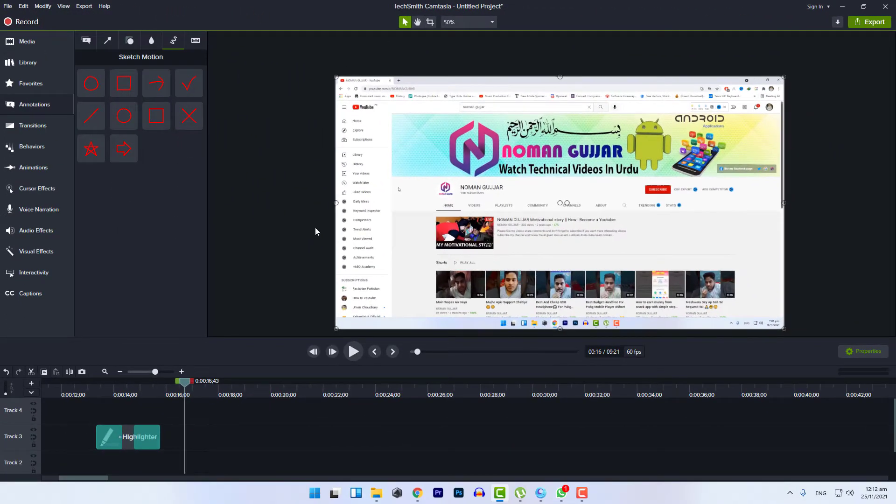
scroll(432, 208, "up", 3)
scroll(482, 139, "up", 1)
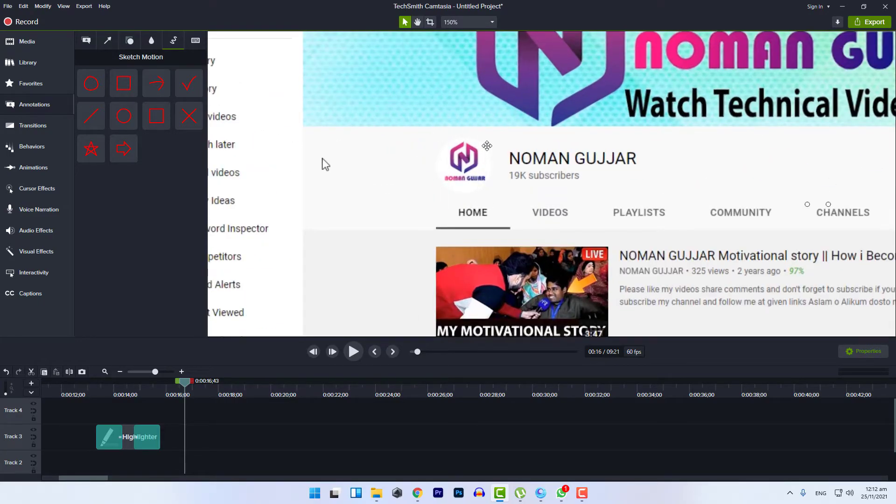
mouse_move(126, 118)
left_mouse_down()
mouse_move(193, 396)
mouse_move(239, 410)
mouse_move(239, 436)
mouse_move(216, 438)
left_mouse_up()
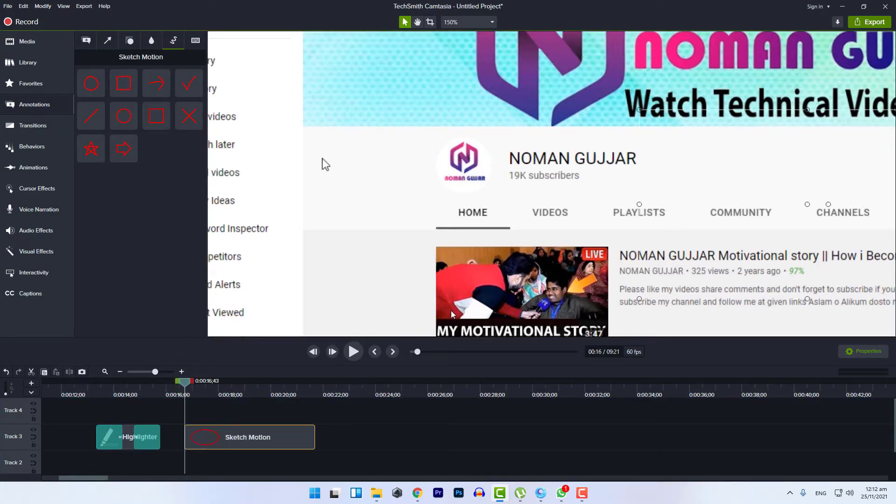
Step: Play until the red circle is drawn, then move it over the channel logo and shrink it to the logo's size
left_click(354, 351)
mouse_move(700, 215)
left_mouse_down()
mouse_move(413, 213)
mouse_move(373, 222)
mouse_move(398, 232)
left_mouse_up()
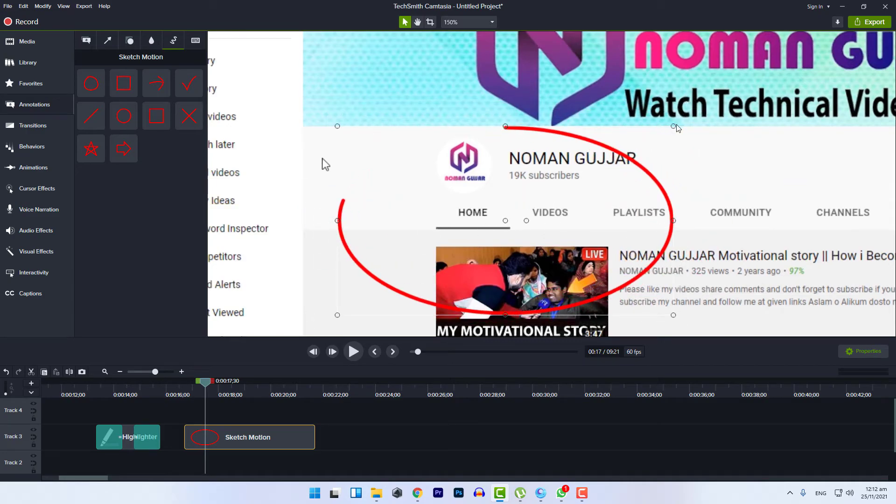
mouse_move(678, 130)
left_mouse_down()
mouse_move(602, 150)
mouse_move(500, 140)
mouse_move(416, 230)
mouse_move(406, 255)
mouse_move(482, 147)
left_mouse_up()
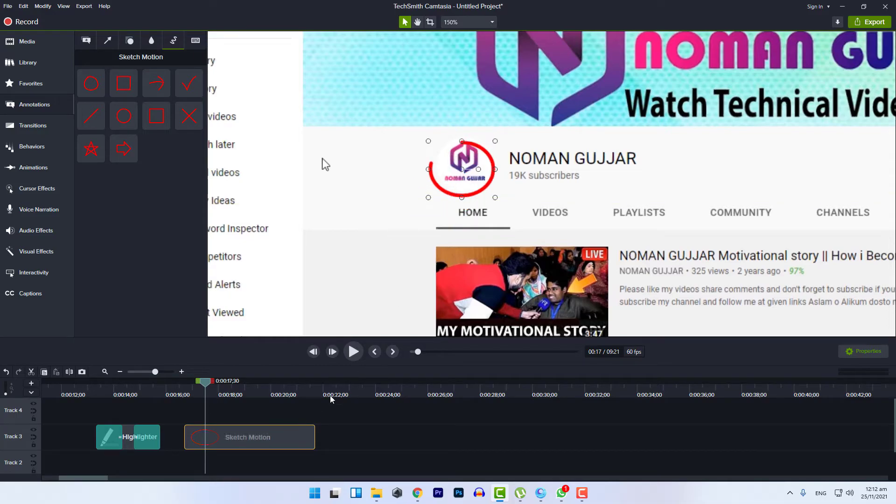
Step: Advance playback to the fully drawn circle and adjust its position, height and width to surround the channel logo evenly
left_click(354, 351)
left_click(354, 351)
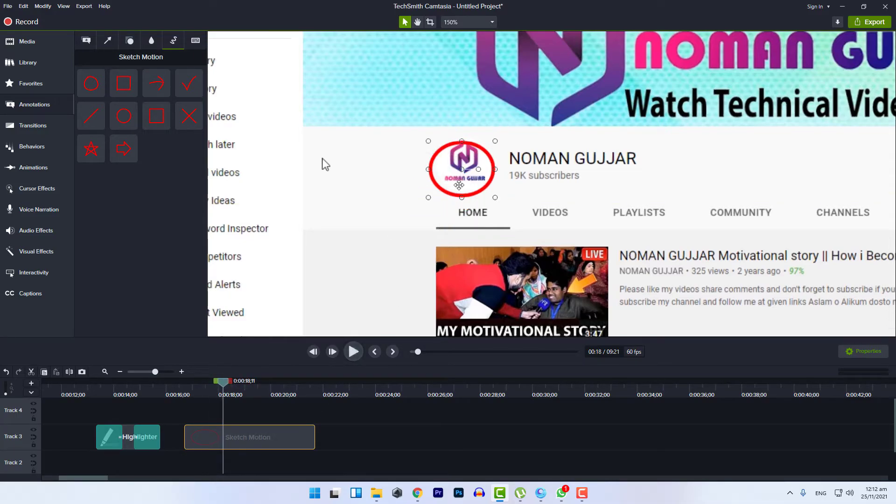
left_click_drag(463, 154, 464, 134)
left_click_drag(467, 194, 467, 199)
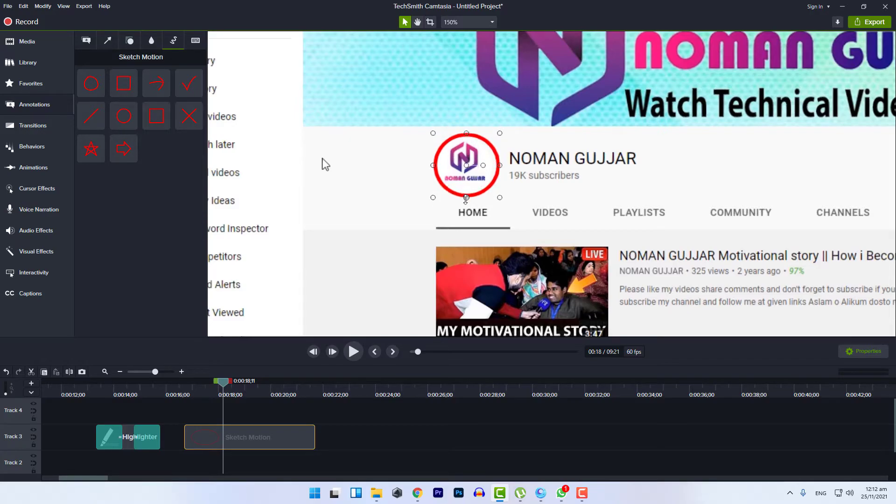
left_click_drag(436, 166, 431, 164)
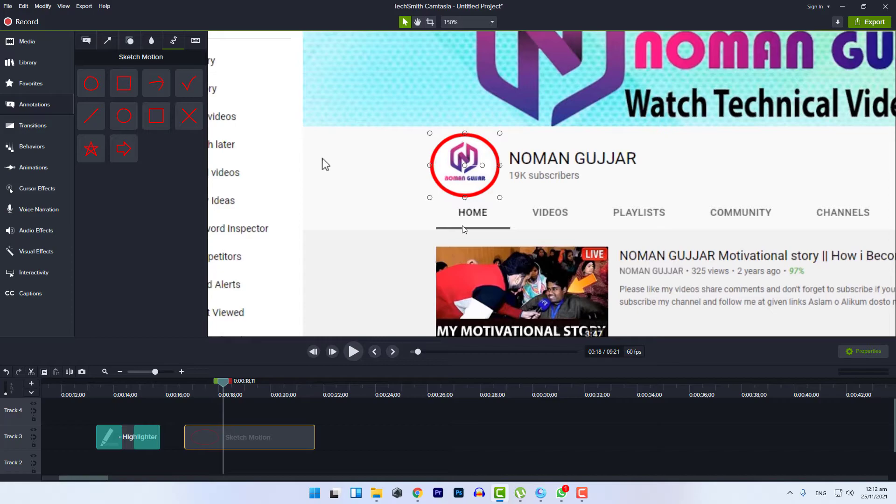
Step: Play the circle's drawing animation from the start of the Sketch Motion clip
left_click_drag(223, 383, 183, 387)
left_click(355, 357)
key("space")
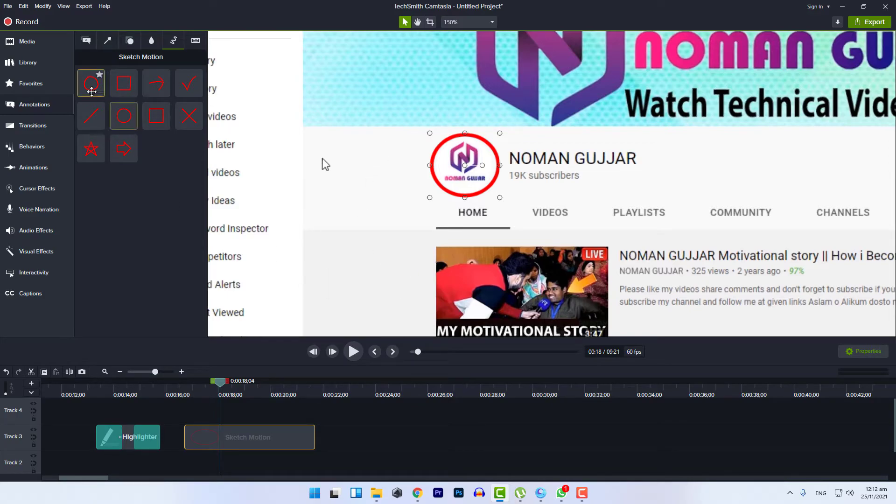
Step: Add the hand-drawn circle Sketch Motion callout to Track 4 and shrink it to roughly the size of the channel logo
mouse_move(91, 83)
left_mouse_down()
mouse_move(206, 416)
mouse_move(262, 421)
mouse_move(209, 426)
mouse_move(184, 415)
left_mouse_up()
mouse_move(726, 252)
left_mouse_down()
mouse_move(441, 245)
mouse_move(463, 290)
left_mouse_up()
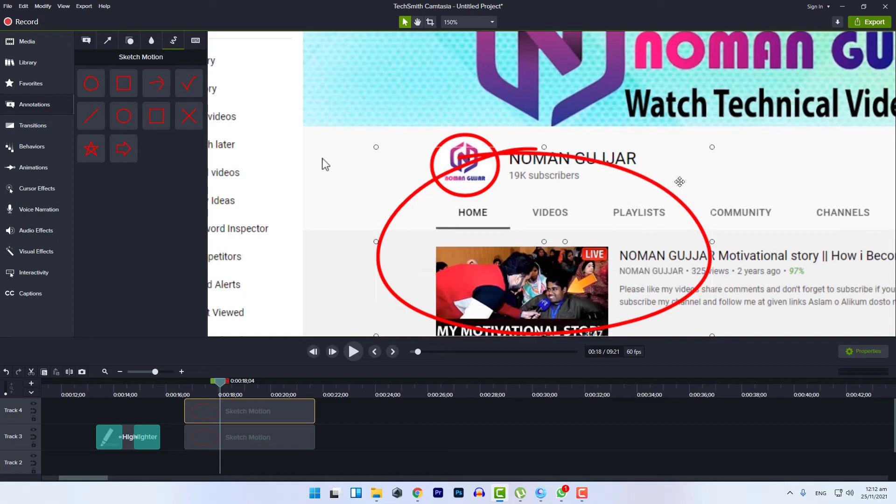
mouse_move(713, 147)
left_mouse_down()
mouse_move(593, 169)
mouse_move(437, 231)
mouse_move(444, 276)
mouse_move(437, 288)
mouse_move(407, 283)
left_mouse_up()
Step: Delete the smooth circle from Track 3, then move the hand-drawn circle onto the channel logo and resize it to fit around it
left_click(249, 446)
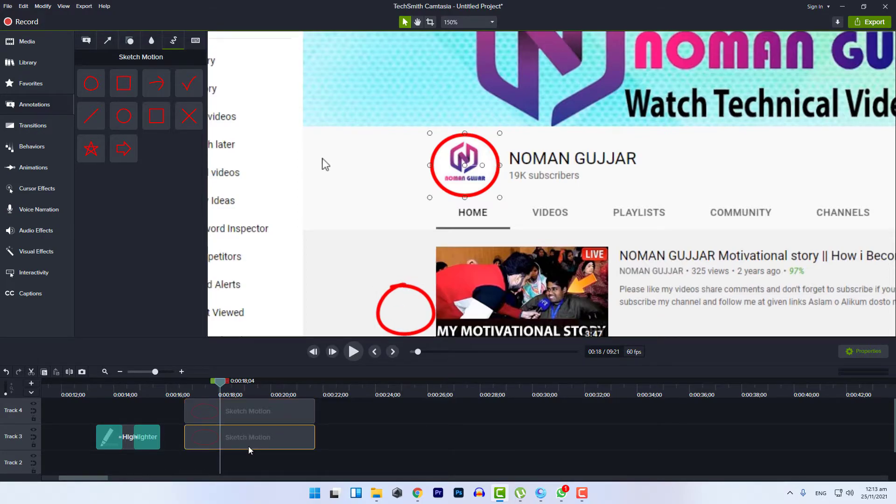
key("Delete")
mouse_move(412, 316)
left_mouse_down()
mouse_move(443, 195)
mouse_move(471, 165)
mouse_move(496, 164)
left_mouse_up()
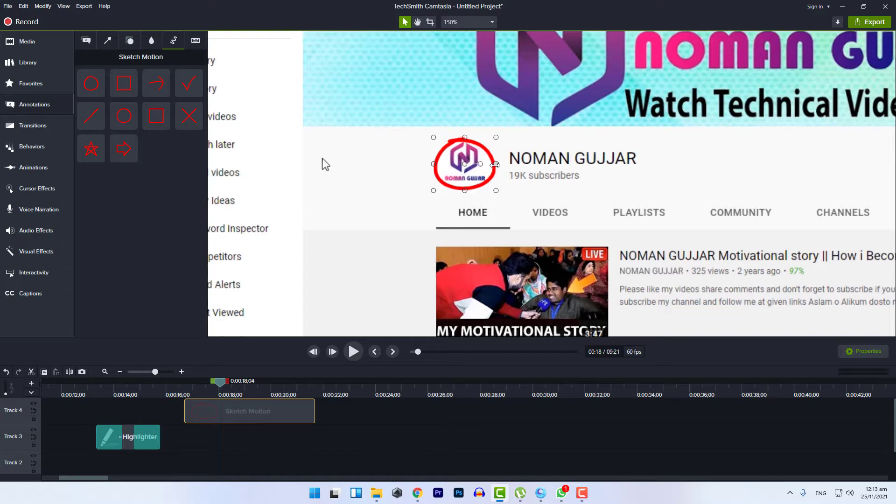
left_click_drag(463, 136, 464, 131)
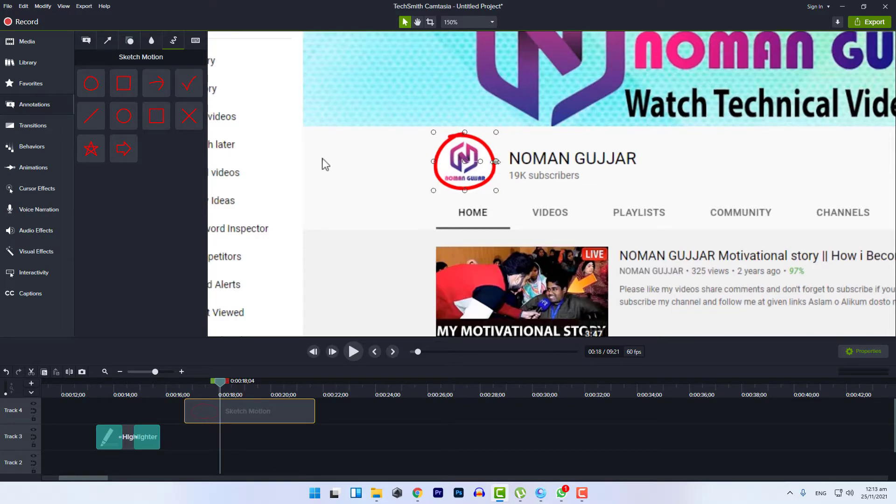
left_click_drag(495, 162, 499, 162)
left_click_drag(466, 192, 466, 195)
Step: Play the hand-drawn circle's animation from the start of its clip on Track 4
left_click_drag(218, 397, 183, 395)
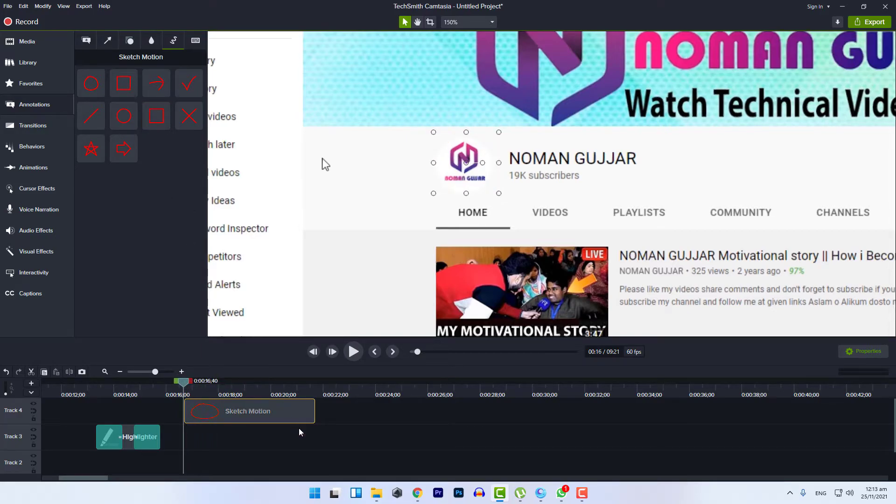
left_click(353, 351)
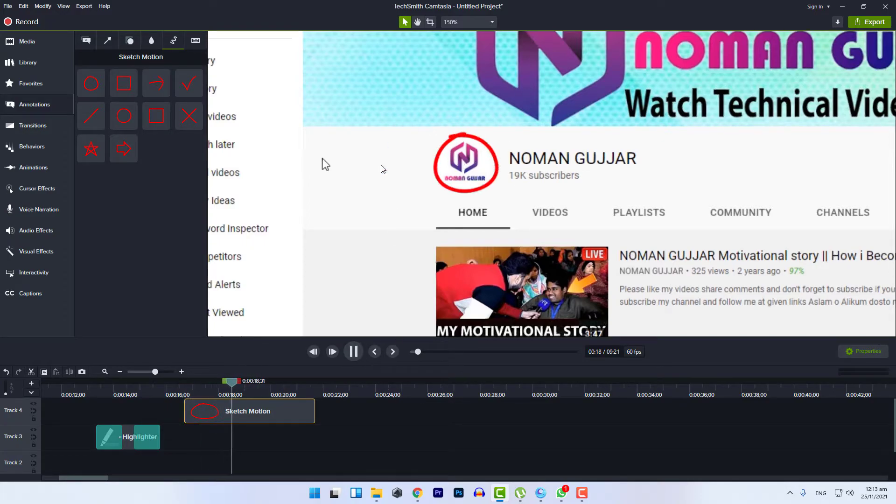
left_click(354, 351)
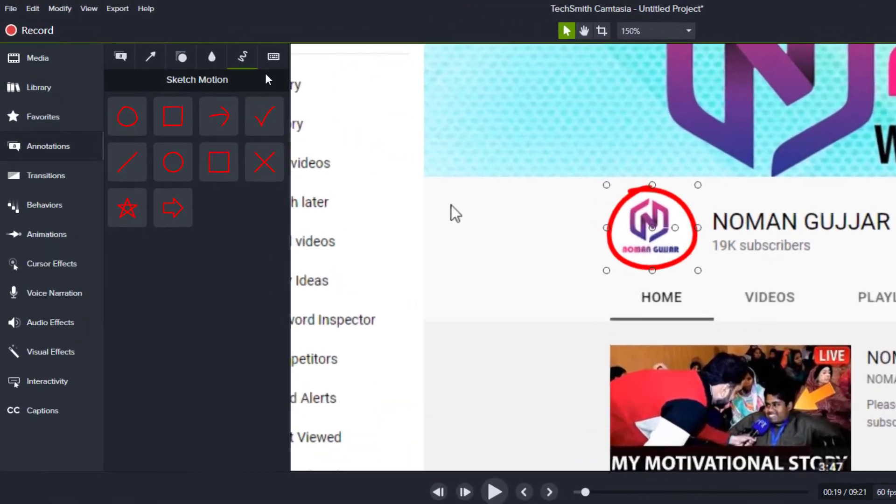
Step: Delete the Sketch Motion clip from Track 4 and add the first Ctrl+A keystroke callout to Track 3 at the playhead
left_click(274, 57)
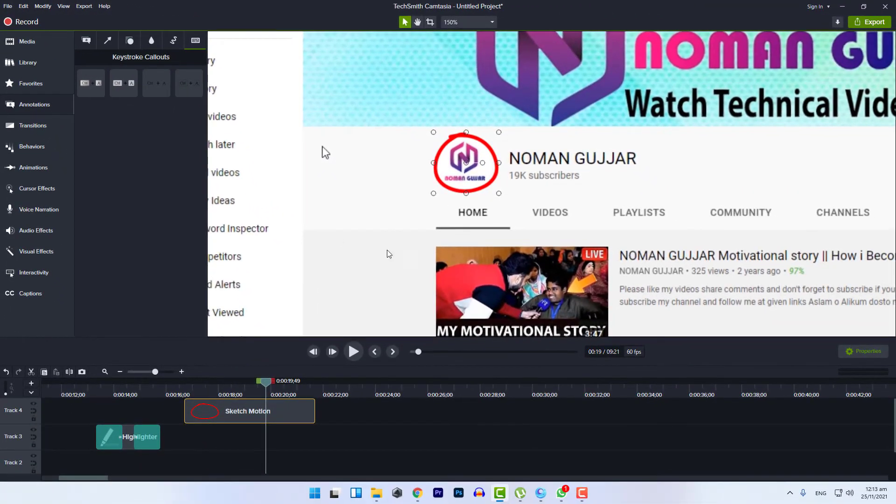
scroll(322, 146, "down", 3)
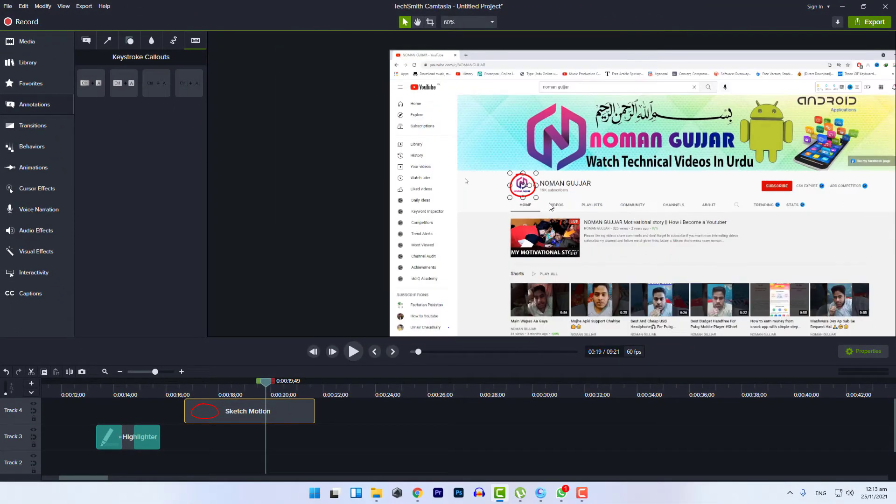
scroll(275, 192, "down", 1)
scroll(337, 194, "down", 1)
scroll(523, 237, "up", 2)
scroll(523, 237, "down", 1)
scroll(523, 240, "up", 1)
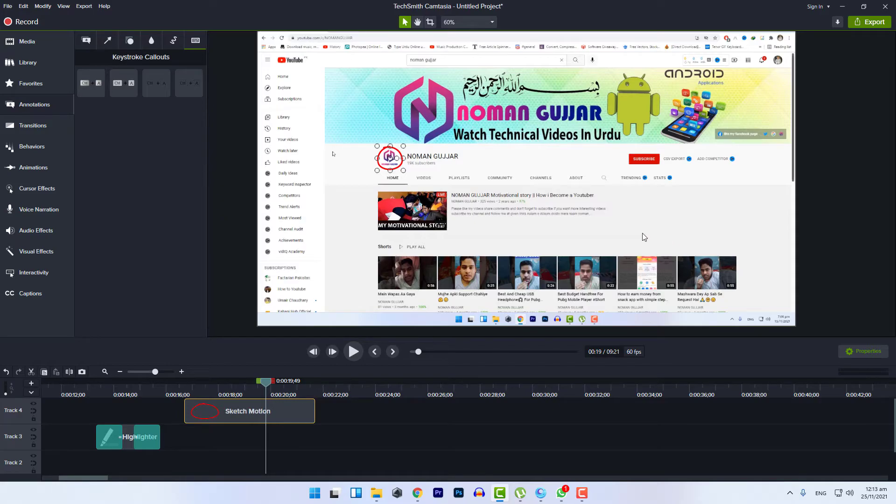
key("Delete")
left_click_drag(91, 83, 264, 464)
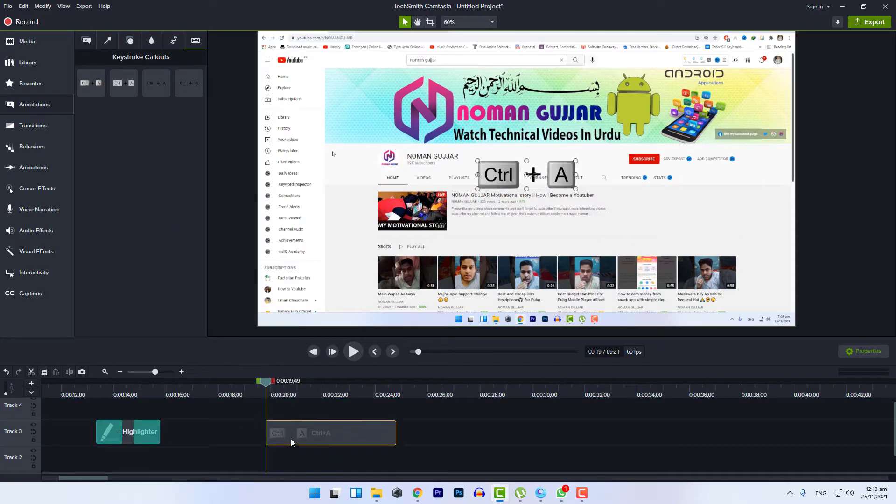
Step: Enlarge the Ctrl+A callout to about twice its size and place it beside the featured video's description
left_click_drag(492, 168, 505, 207)
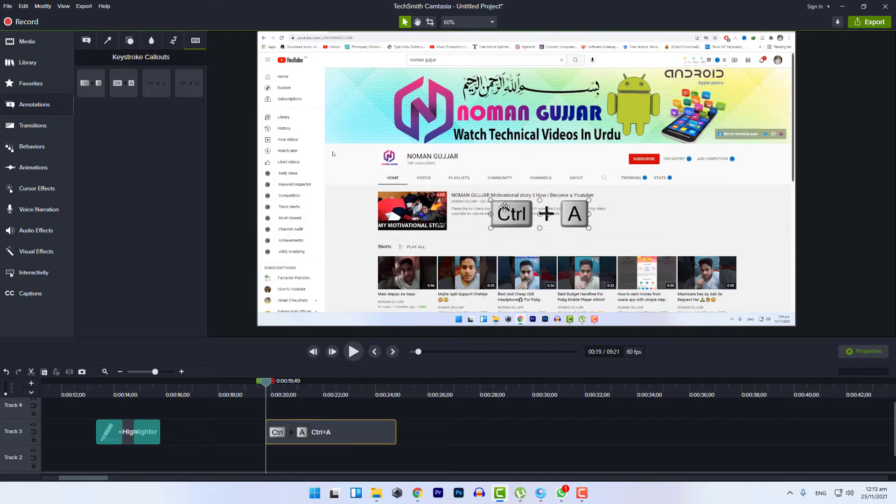
left_click_drag(590, 234, 584, 254)
left_click_drag(663, 244, 762, 247)
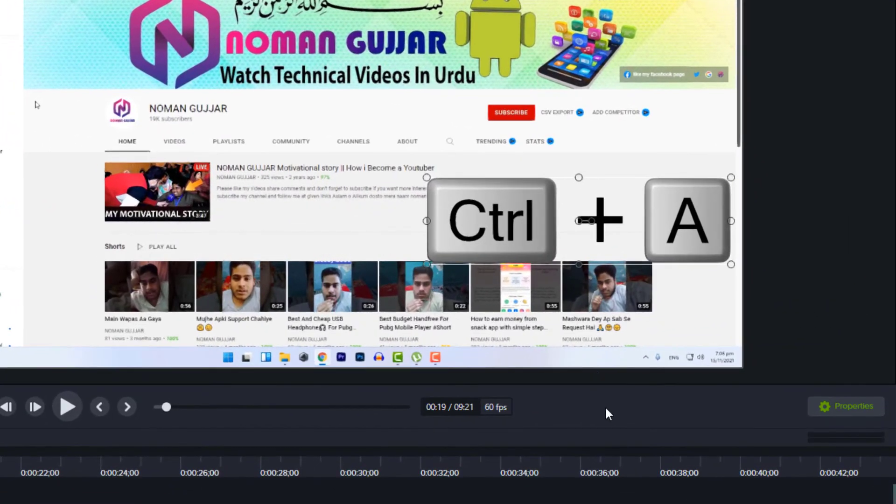
Step: Open the keystroke callout's properties, try shortcuts such as Ctrl+Z, Ctrl+A and Ctrl+B, and finish with Ctrl+G
left_click(838, 406)
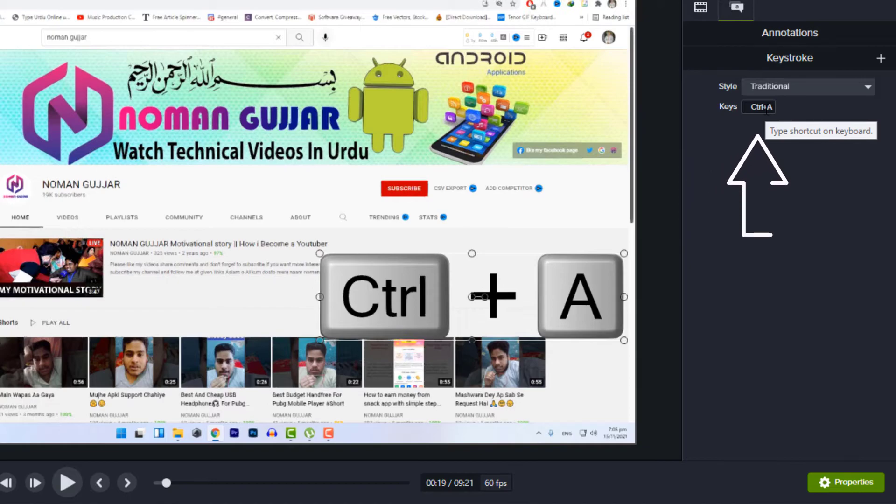
left_click(767, 35)
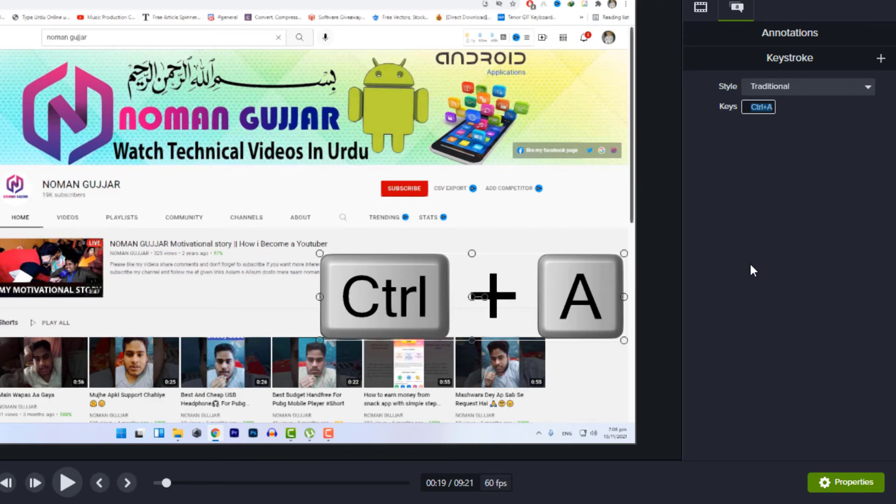
key("ctrl+z")
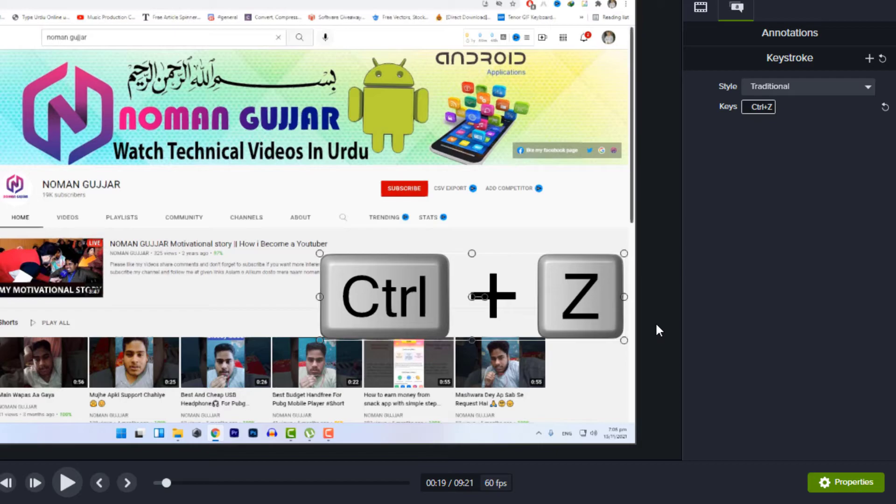
key("ctrl+a")
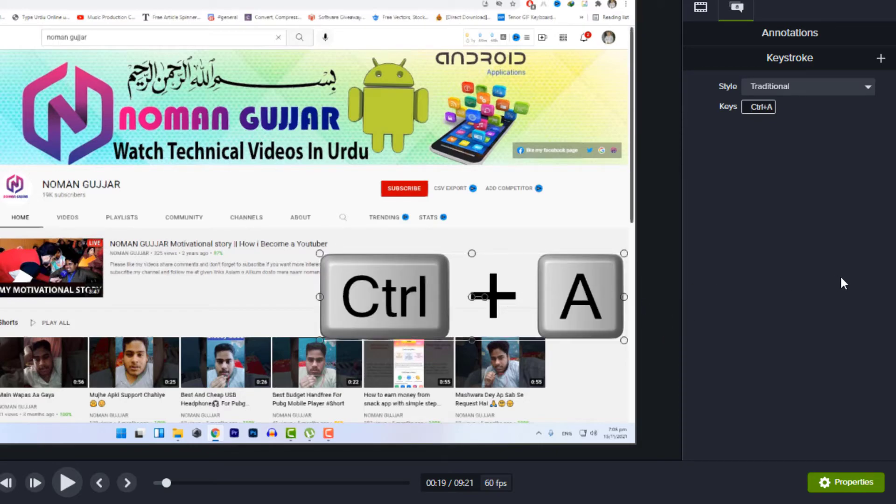
key("ctrl")
key("ctrl+v")
key("ctrl+b")
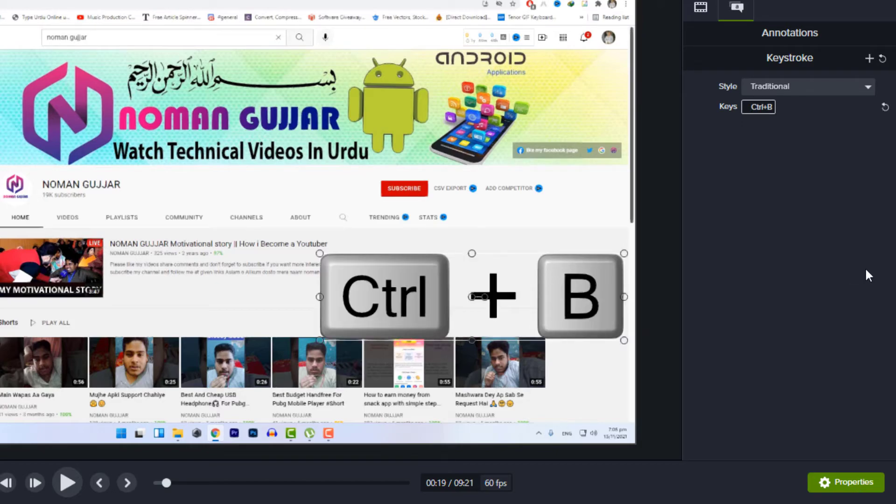
key("ctrl+c")
key("ctrl+d")
key("ctrl+e")
key("ctrl+f")
key("ctrl+g")
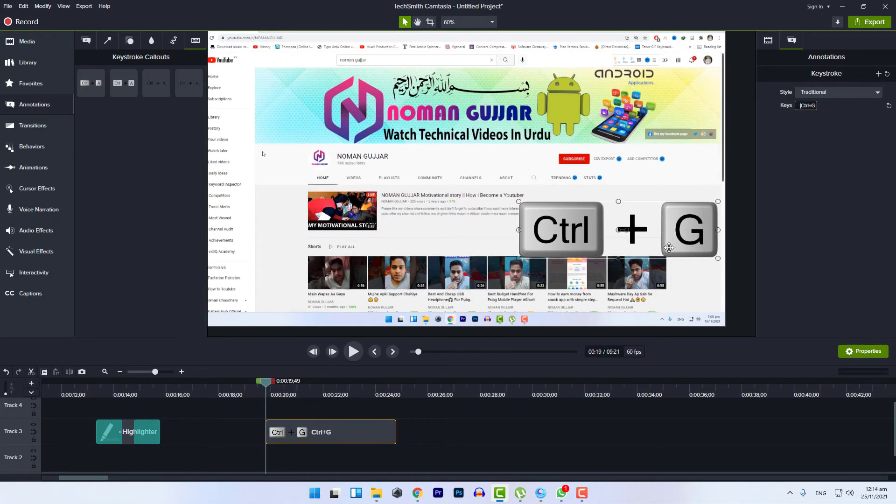
left_click(866, 354)
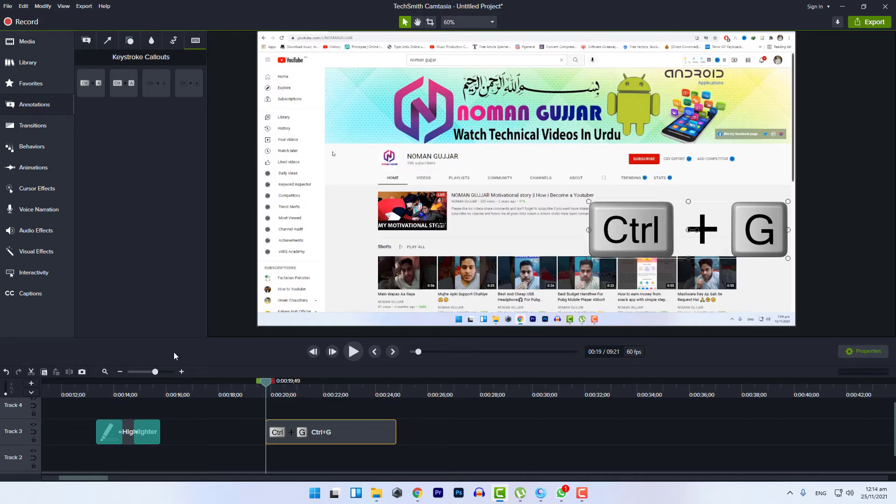
Step: Add the second keystroke callout style to the timeline, arranging it on Track 3 with the Ctrl+G clip on Track 2
scroll(321, 402, "up", 1)
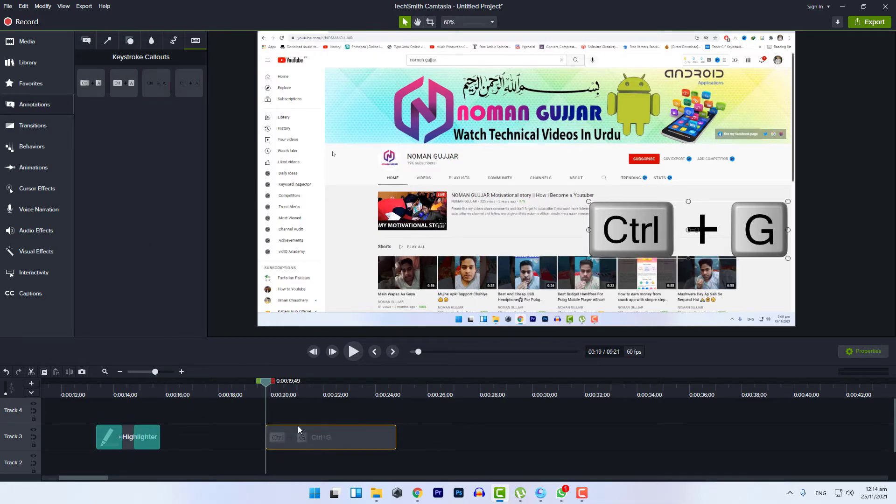
mouse_move(124, 83)
left_mouse_down()
mouse_move(271, 383)
mouse_move(323, 425)
mouse_move(252, 427)
left_mouse_up()
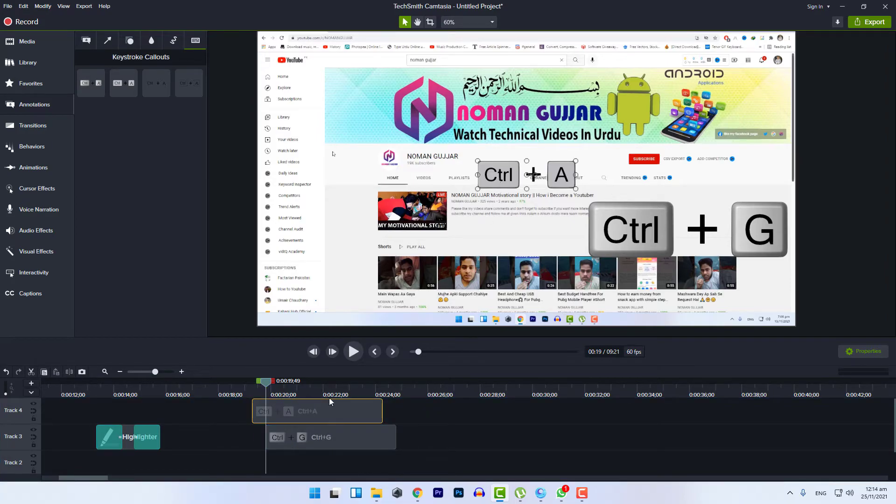
left_click(379, 447)
left_click_drag(353, 422, 349, 445)
Step: Add the third keystroke callout style to Track 4 at the playhead and place it below the featured video's description
left_click_drag(158, 85, 287, 410)
left_click_drag(507, 178, 481, 233)
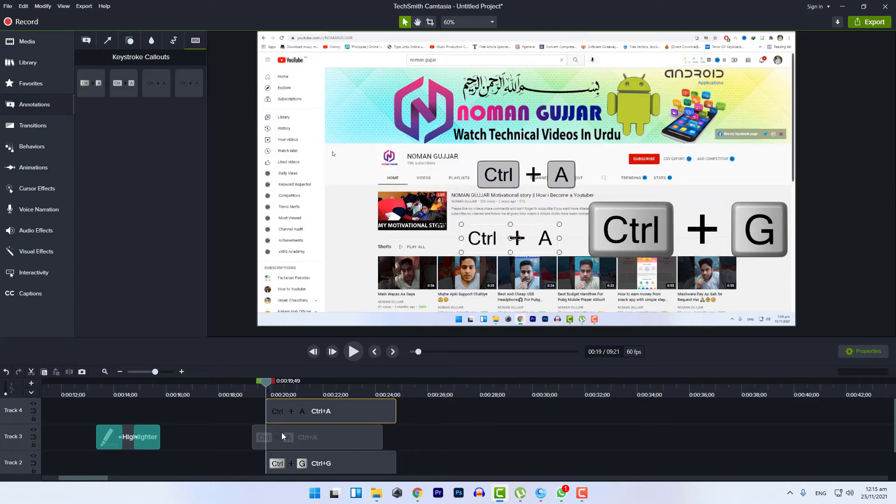
Step: Add the fourth keystroke callout style on a new Track 5 and place it over the YouTube sidebar beside the banner logo
left_click(31, 383)
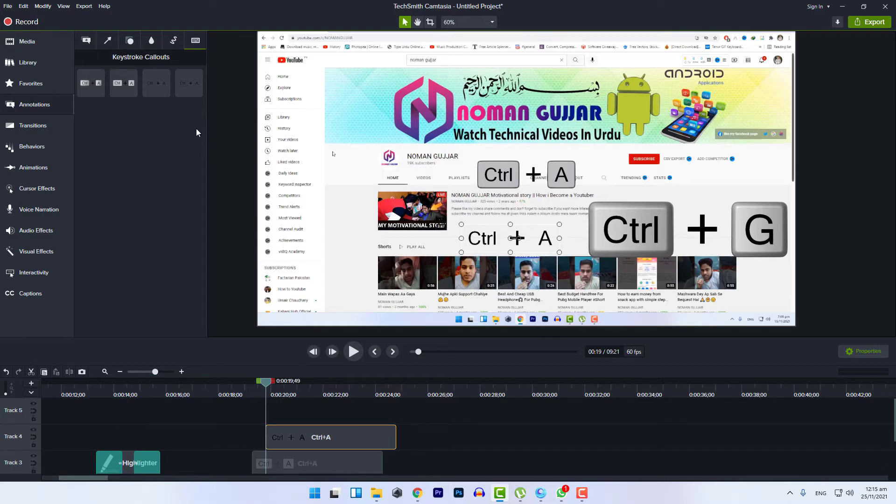
left_click_drag(188, 91, 281, 411)
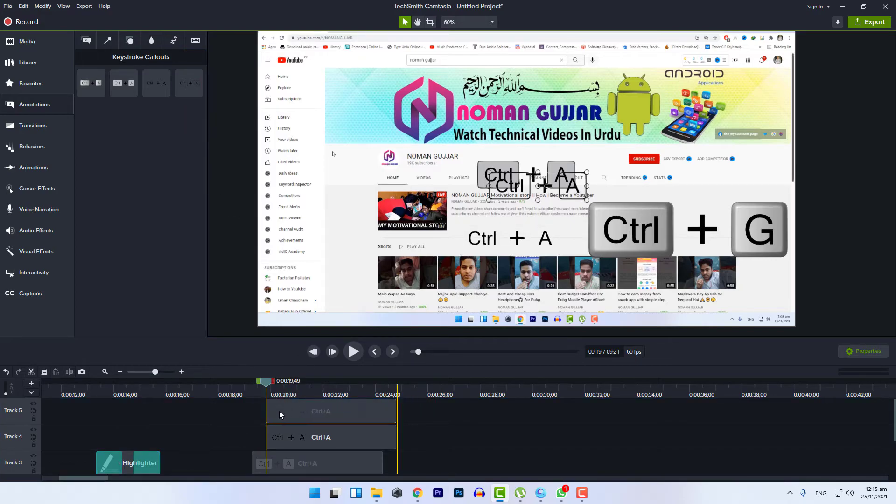
left_click_drag(552, 173, 331, 103)
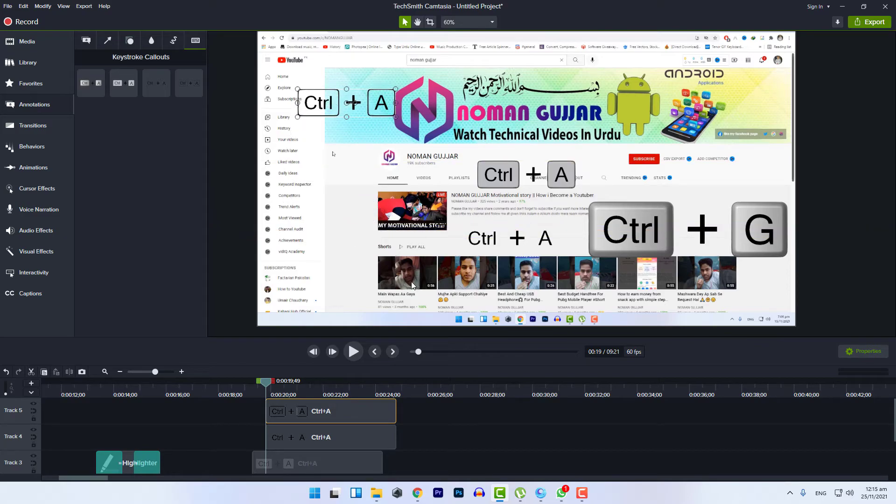
Step: Select the keystroke callout clips across the tracks and delete them together
left_click_drag(460, 417, 327, 434)
key("Delete")
Step: Save the fourth keystroke callout style to Favorites and view the Favorites collection
mouse_move(189, 88)
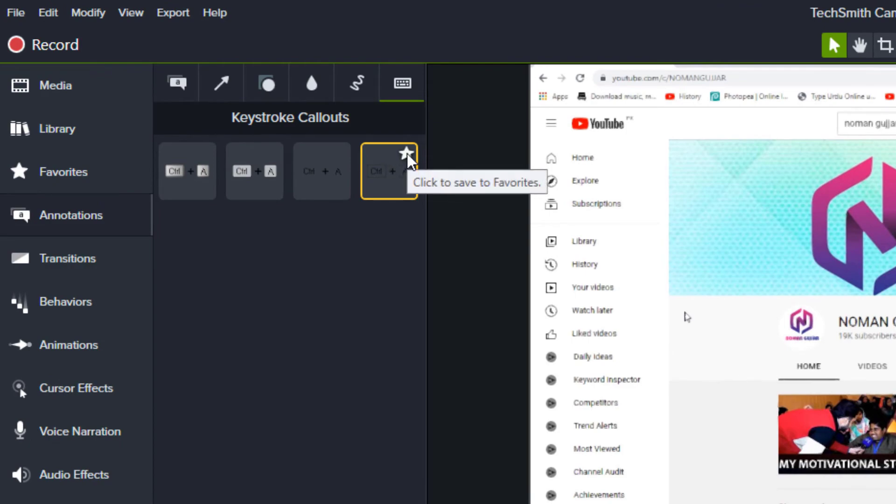
left_click(406, 154)
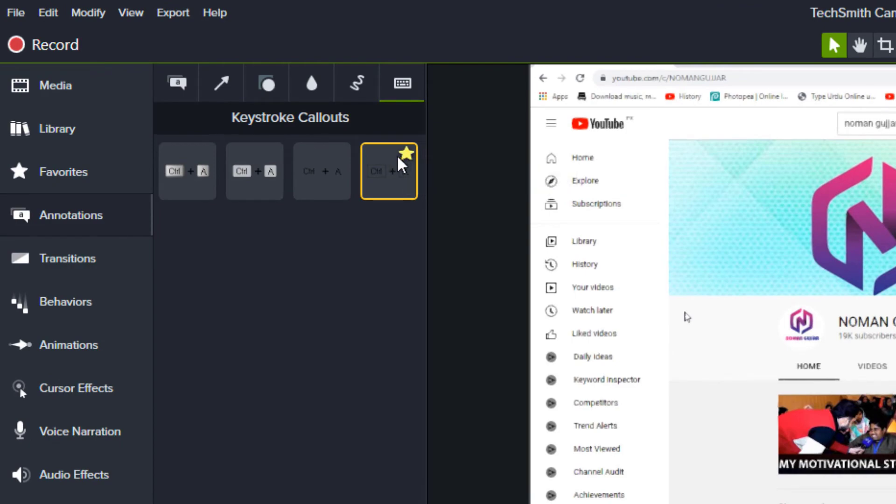
left_click(106, 182)
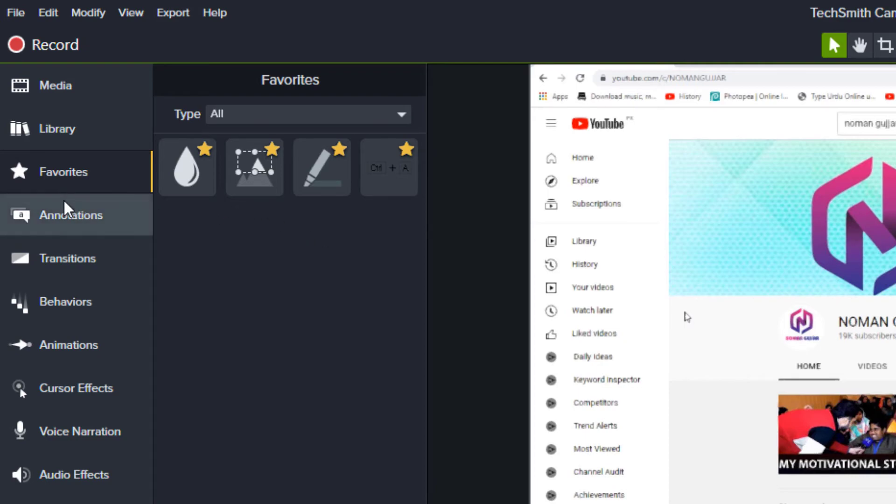
left_click(140, 216)
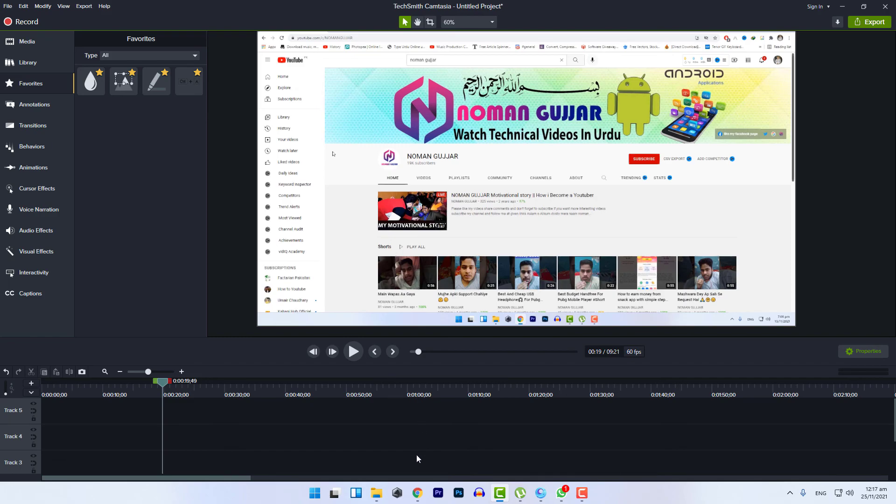
Step: Switch to Chrome, subscribe to the open YouTube channel and set its notifications to All
left_click(418, 493)
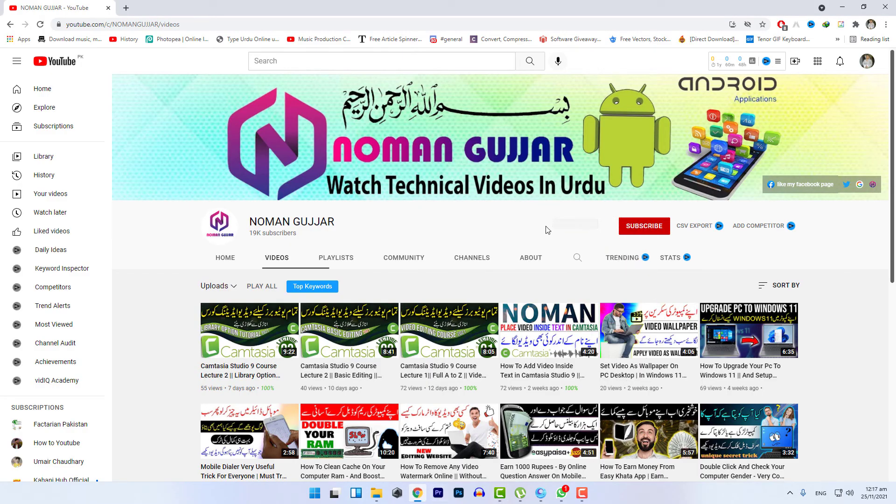
left_click(653, 230)
left_click(663, 227)
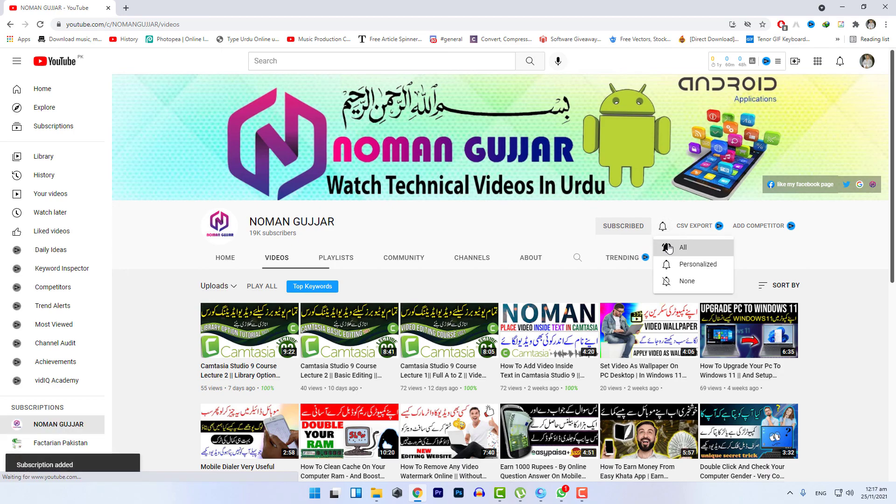
left_click(663, 239)
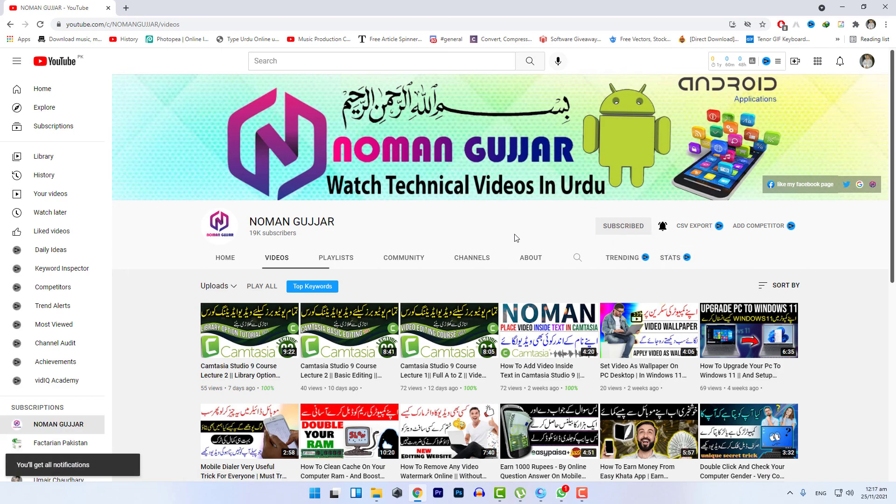